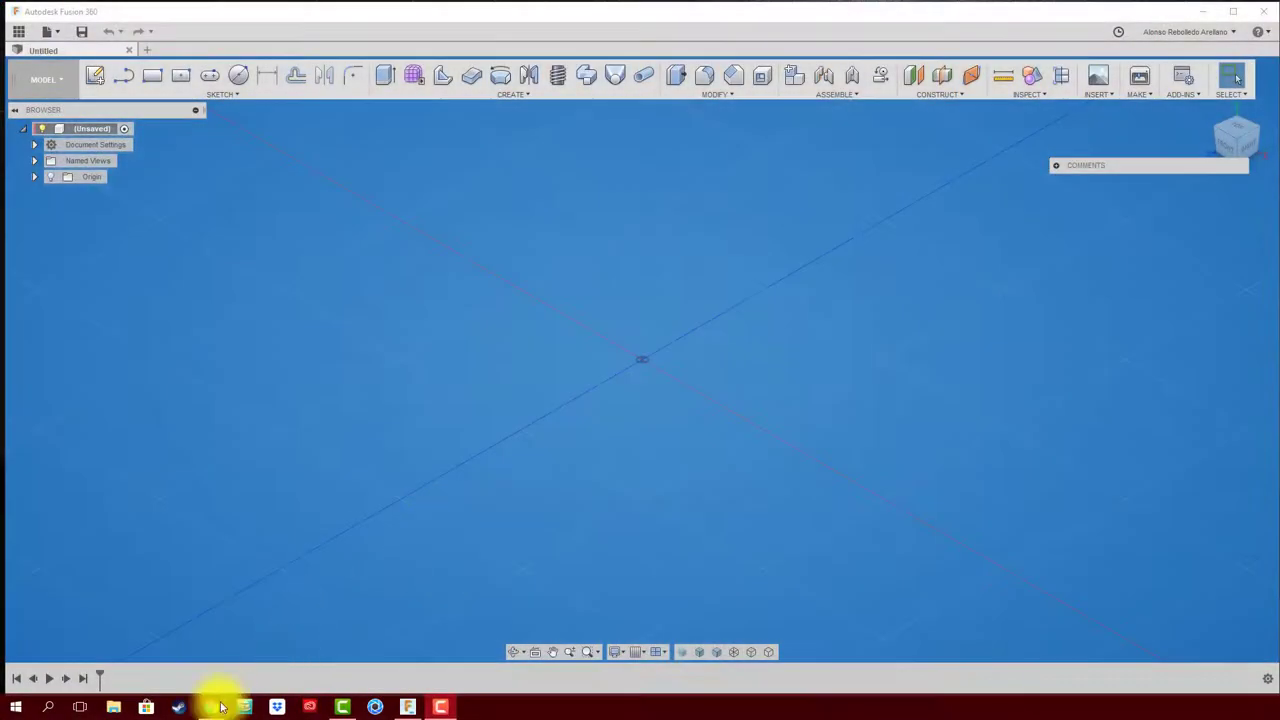
# Step: After checking the Meccano catalogue, browse the Data Panel to the JUGUETES project's MOTO folder
pyautogui.click(218, 707)
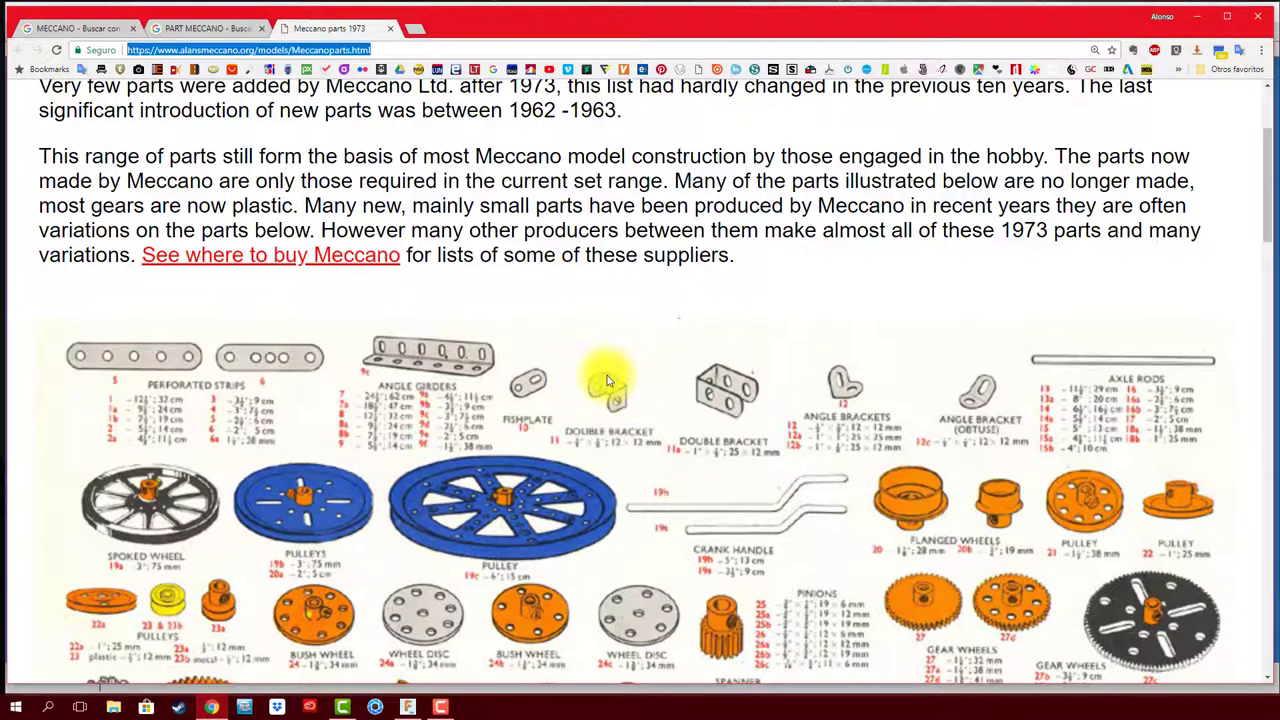
pyautogui.click(1199, 20)
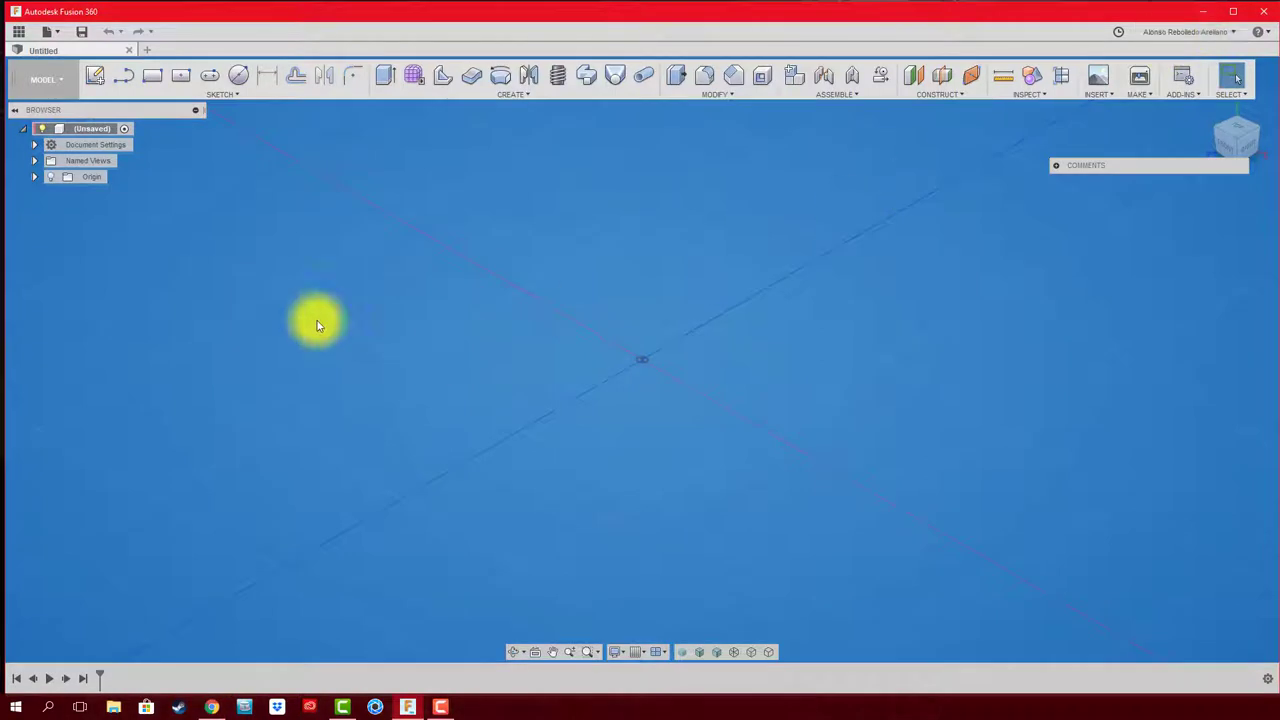
pyautogui.click(25, 33)
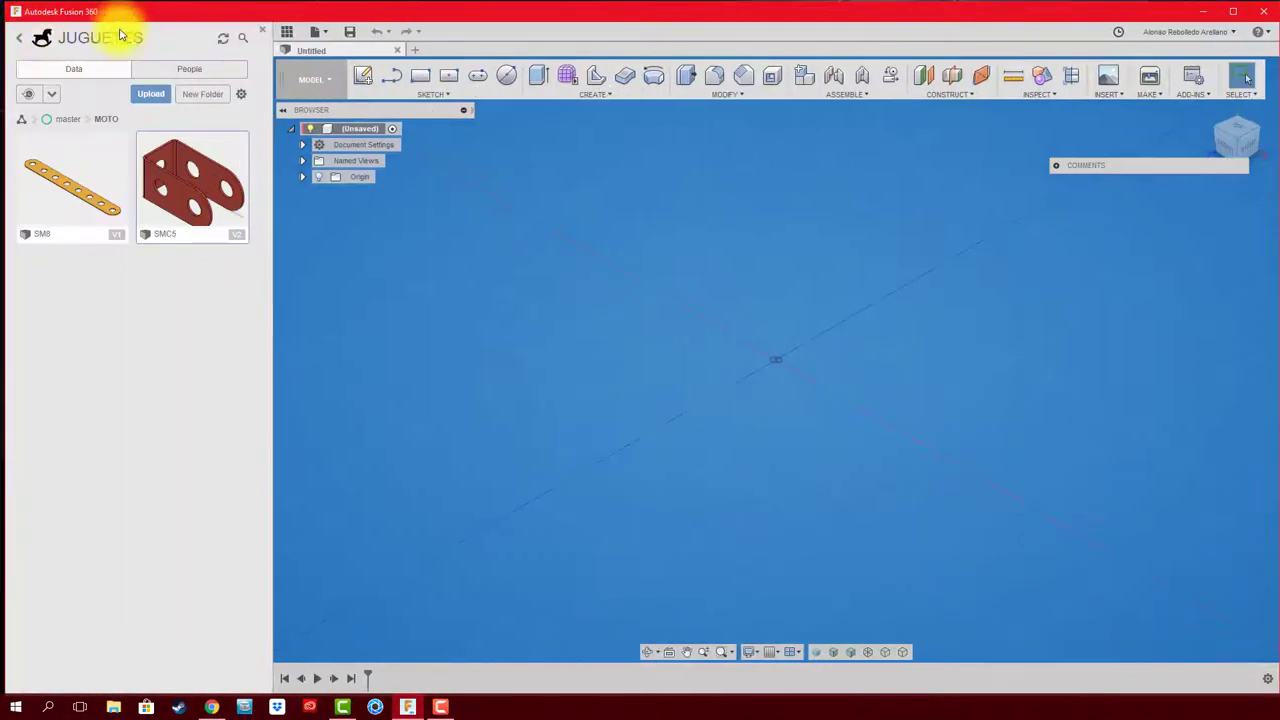
pyautogui.click(21, 39)
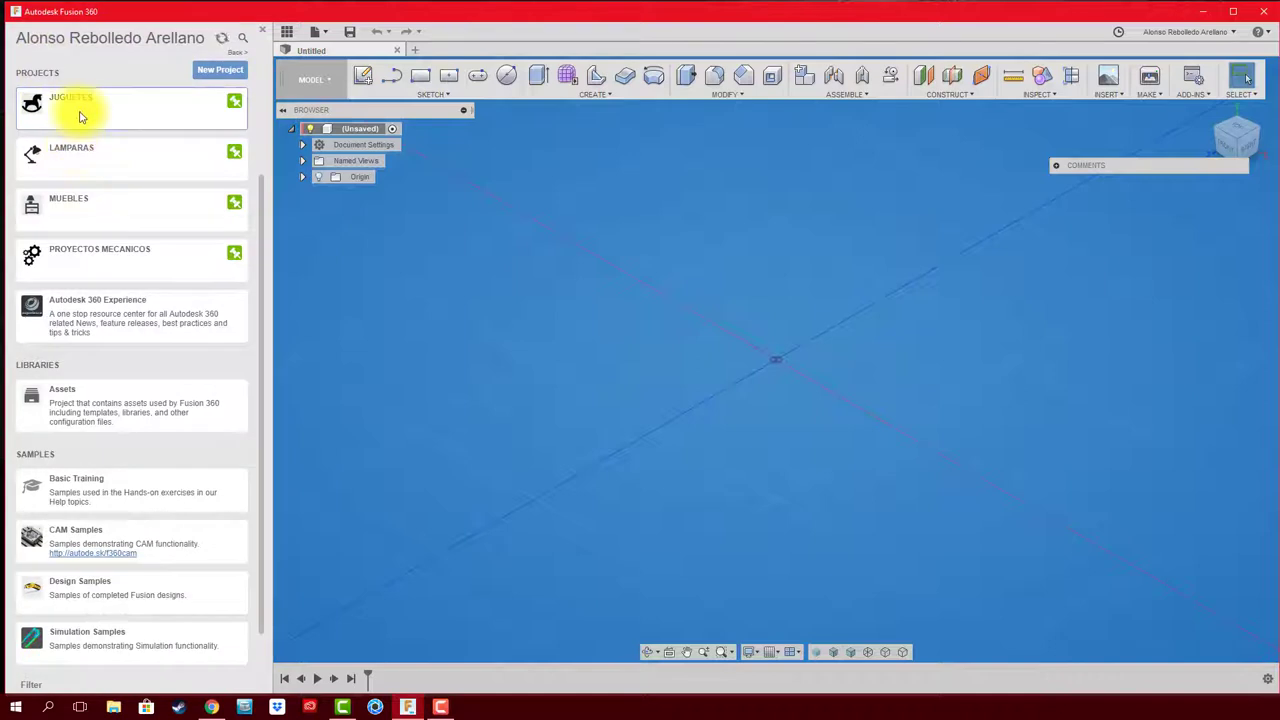
pyautogui.click(82, 116)
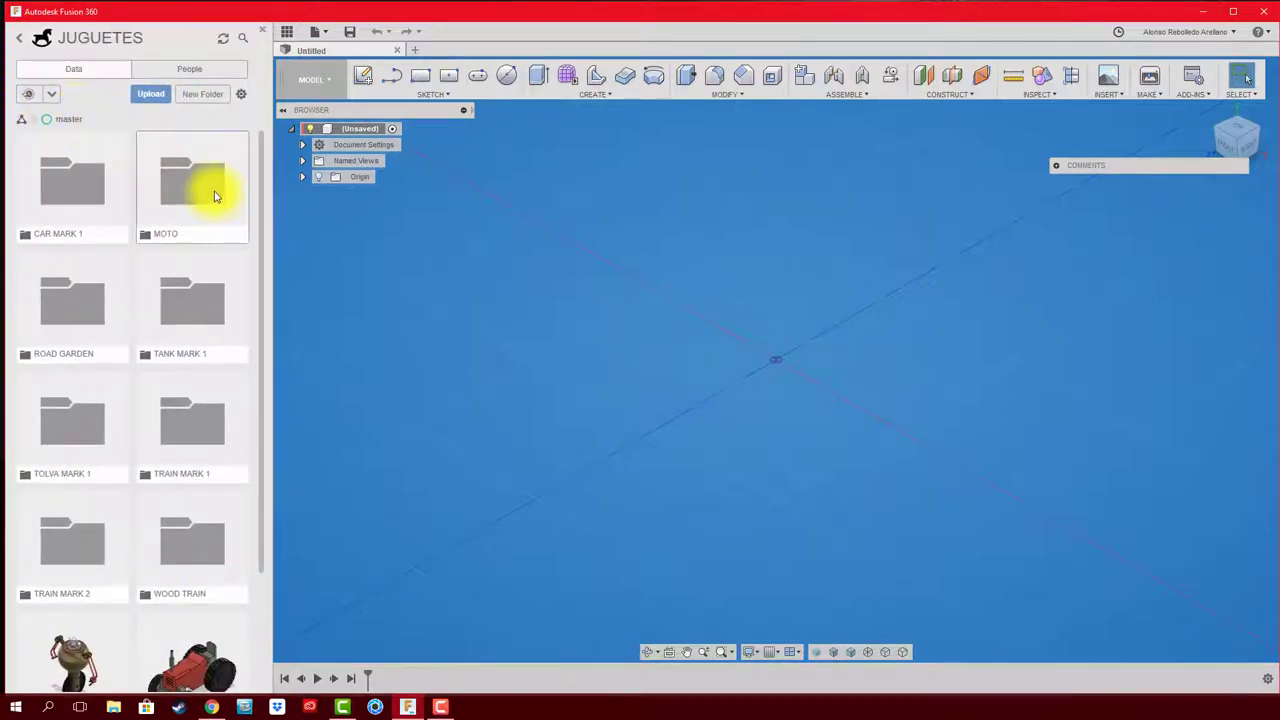
pyautogui.doubleClick(214, 196)
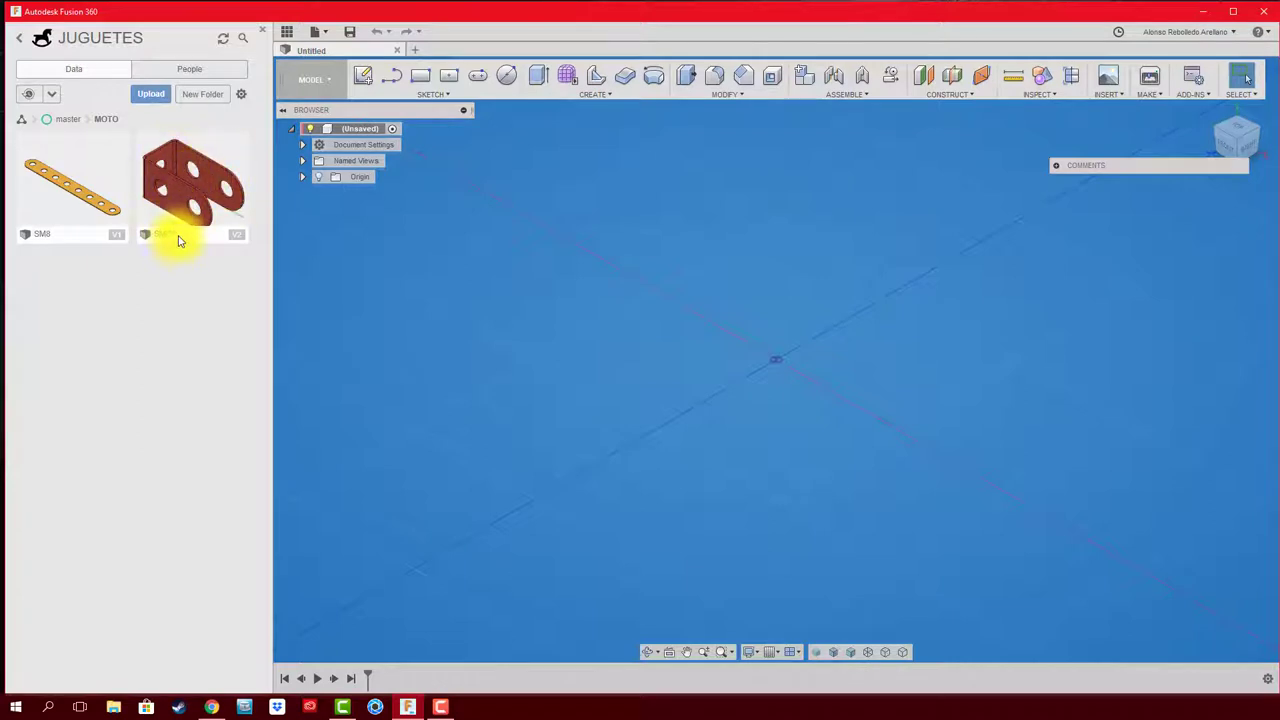
# Step: Copy the SMC5 design into JUGUETES > master > MOTO
pyautogui.rightClick(182, 210)
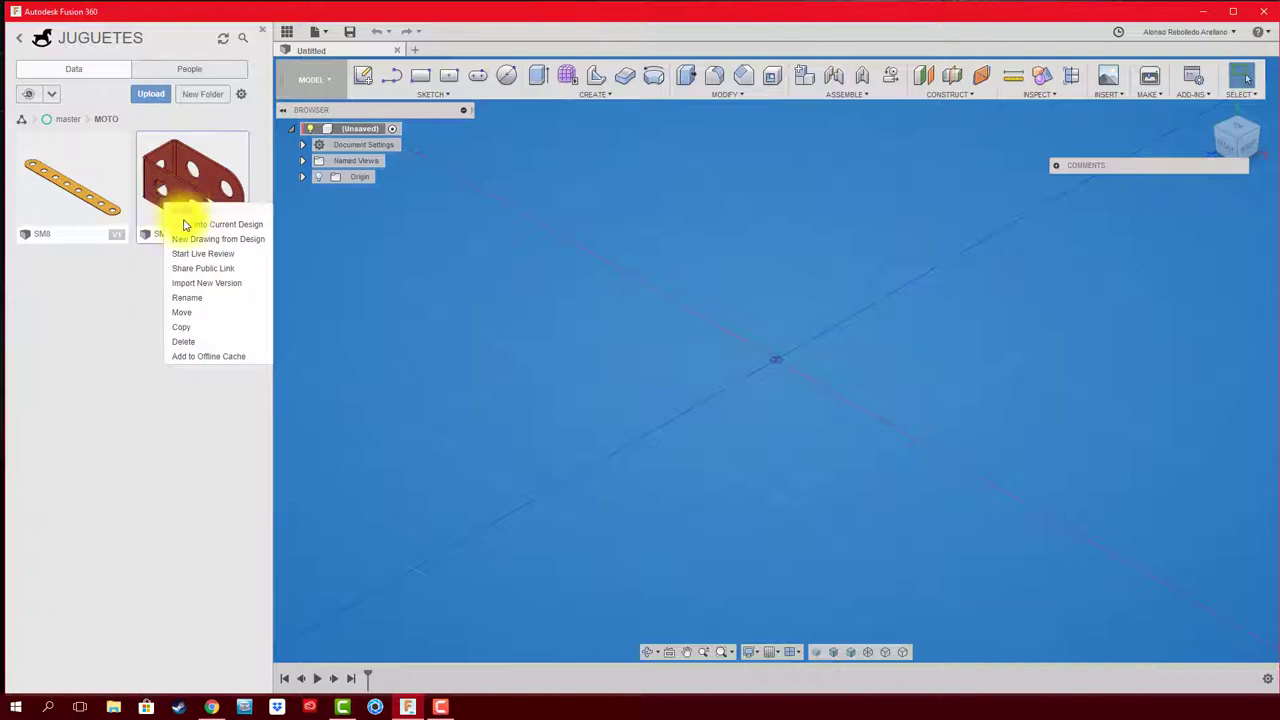
pyautogui.click(222, 329)
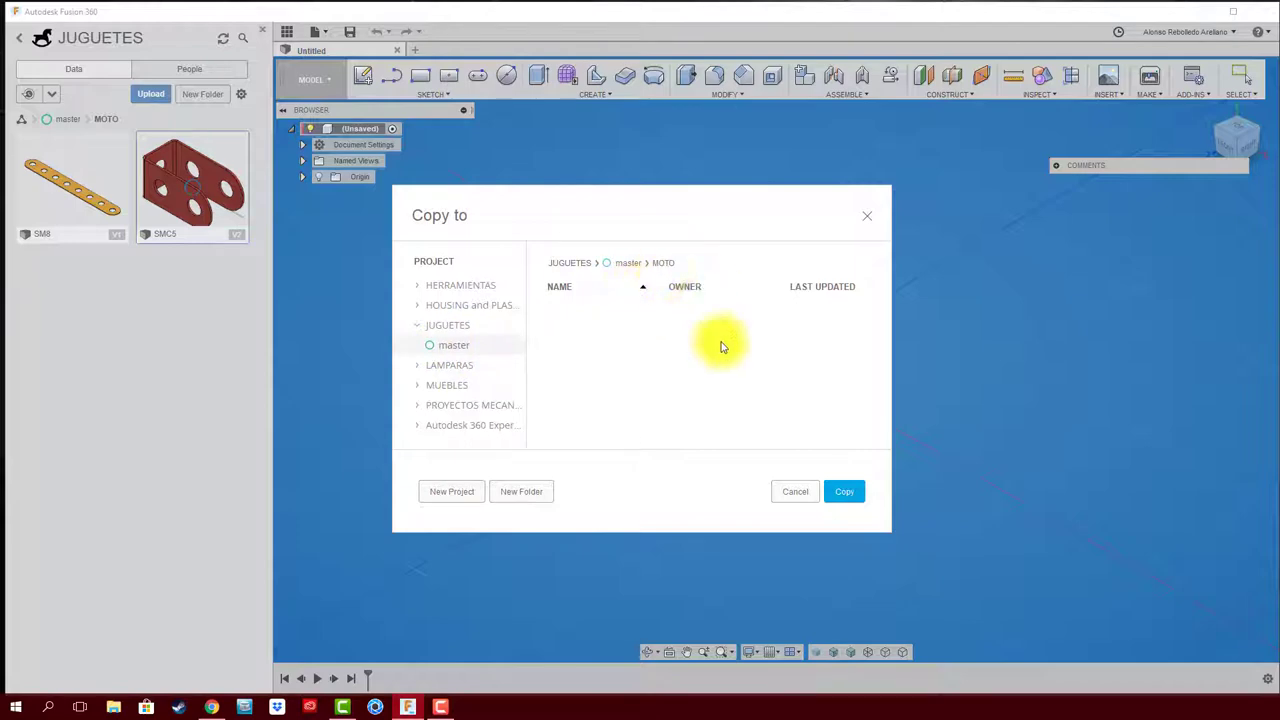
pyautogui.click(847, 497)
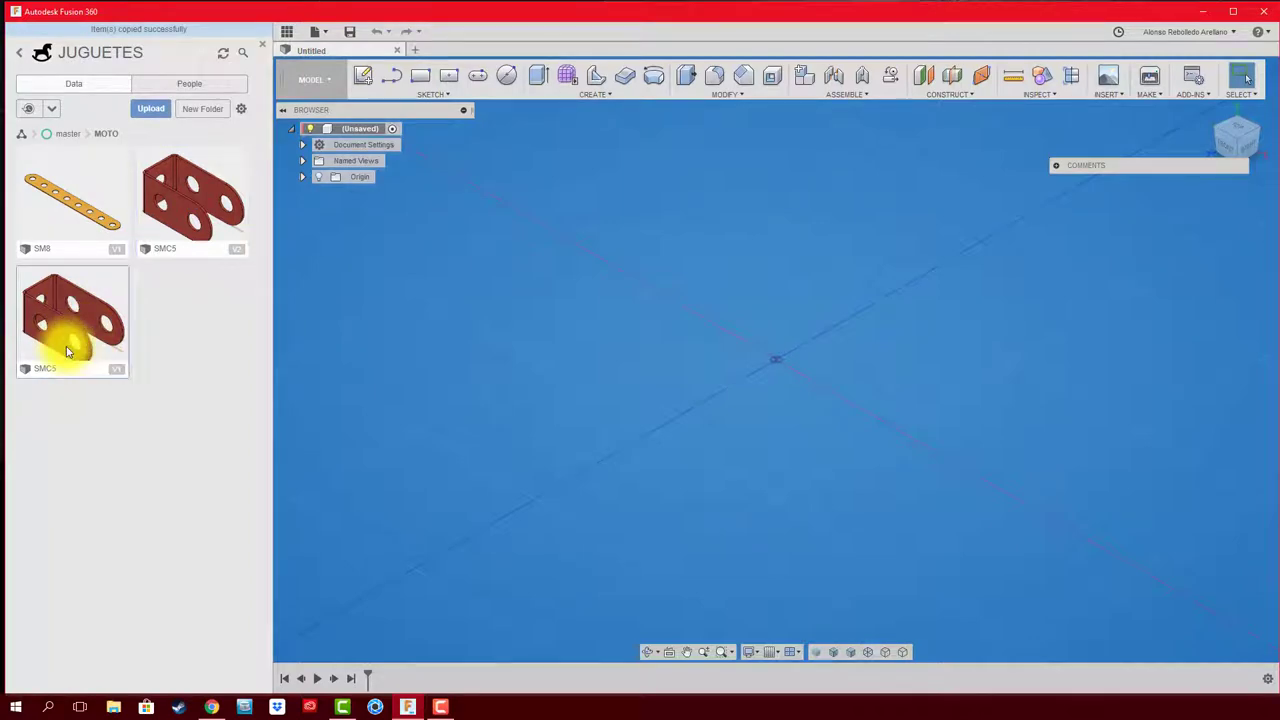
pyautogui.rightClick(67, 350)
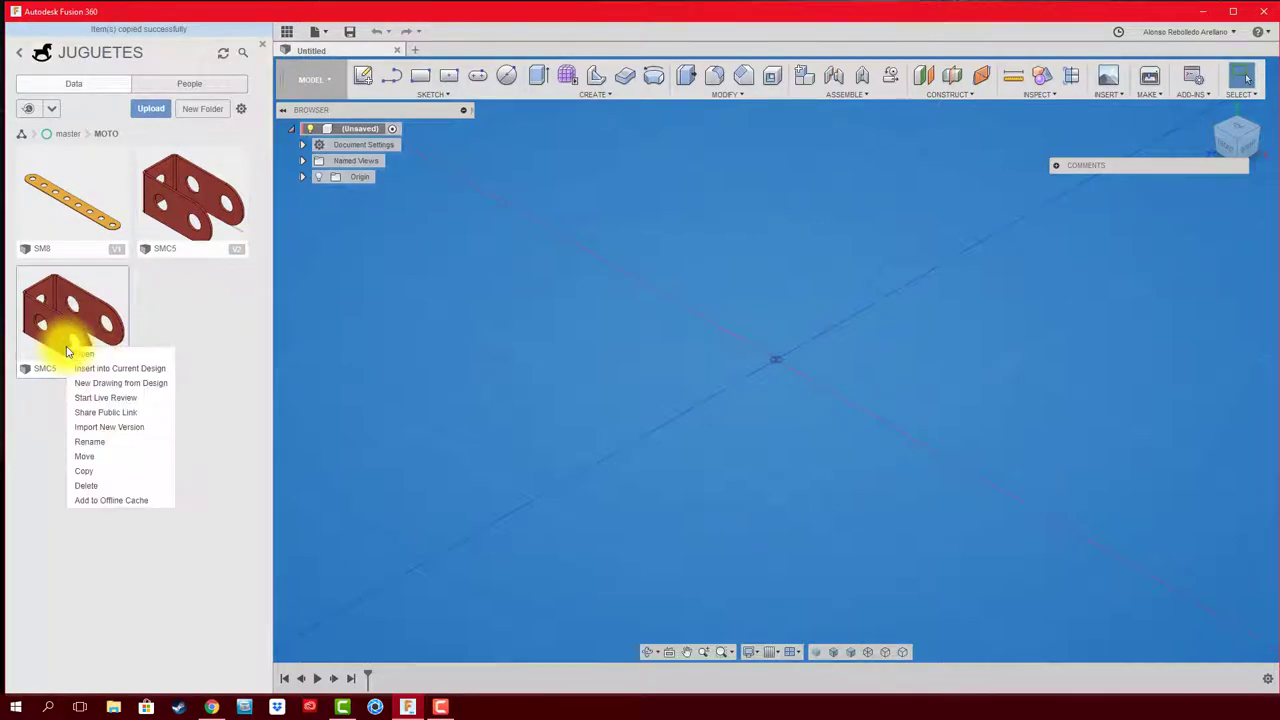
pyautogui.click(92, 441)
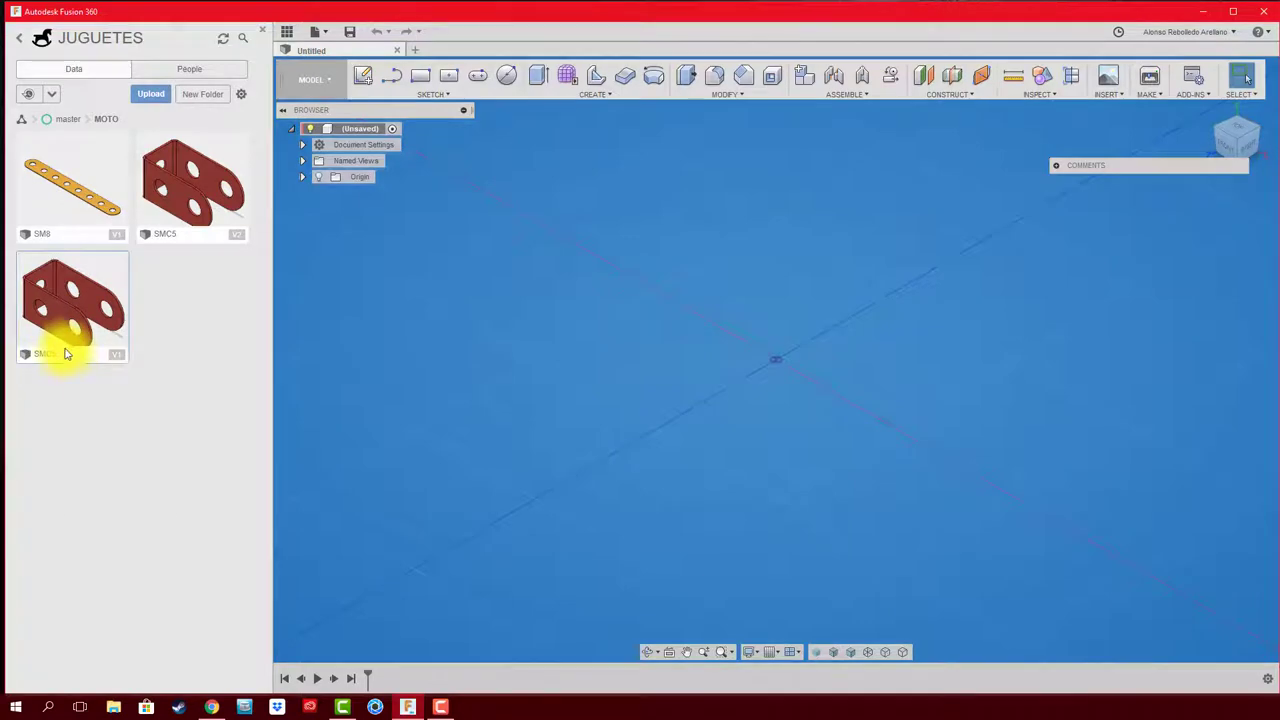
pyautogui.rightClick(66, 353)
pyautogui.click(96, 449)
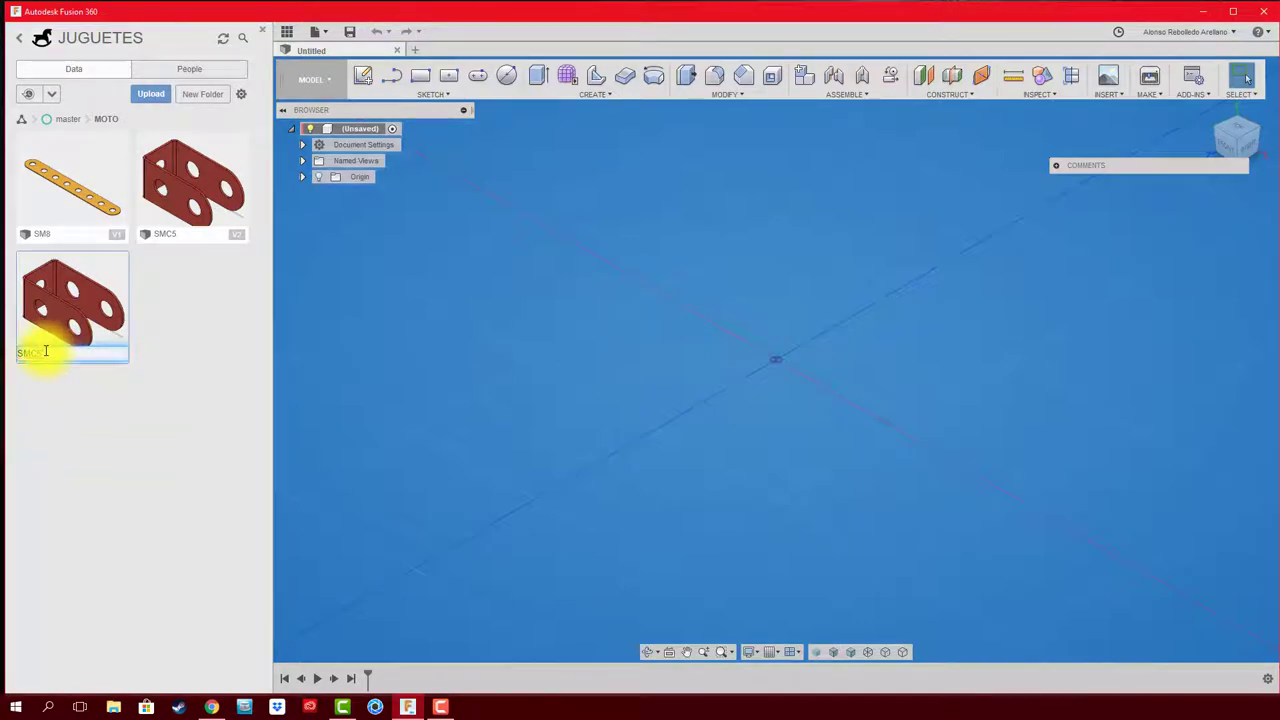
pyautogui.press('Return')
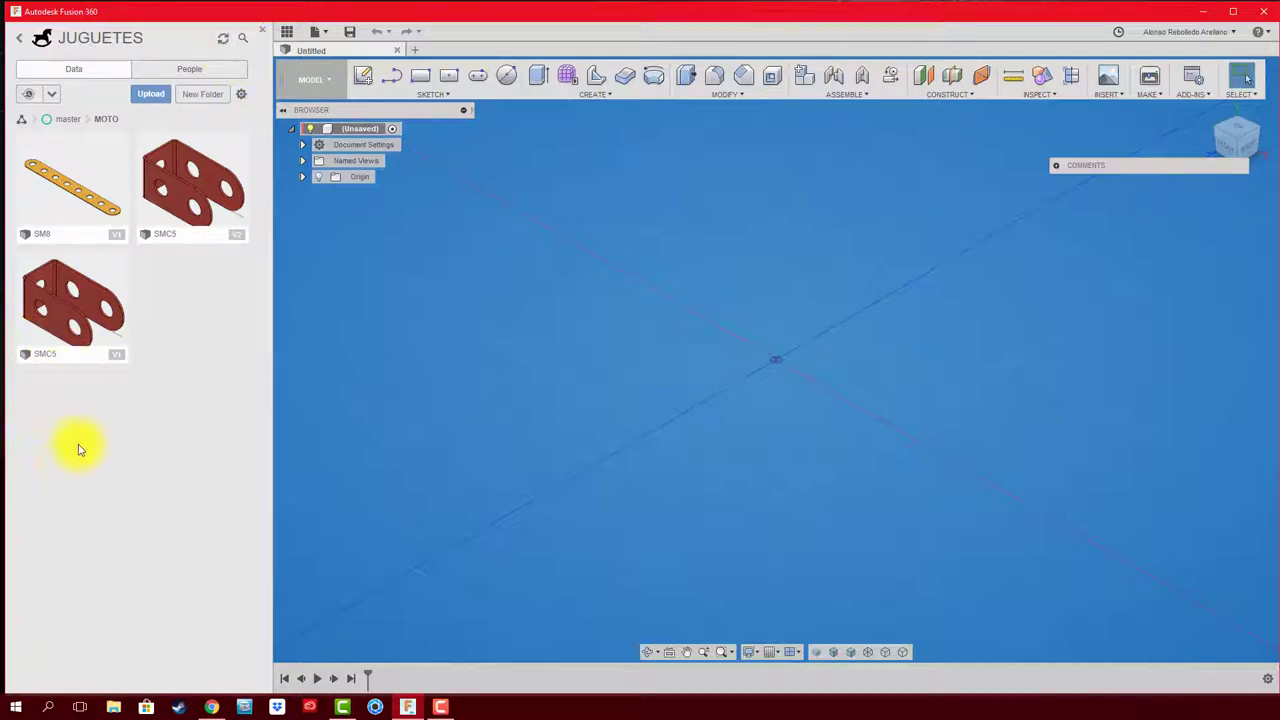
# Step: Choose Rename on the copied SMC5 design to rename it SMC3
pyautogui.rightClick(62, 326)
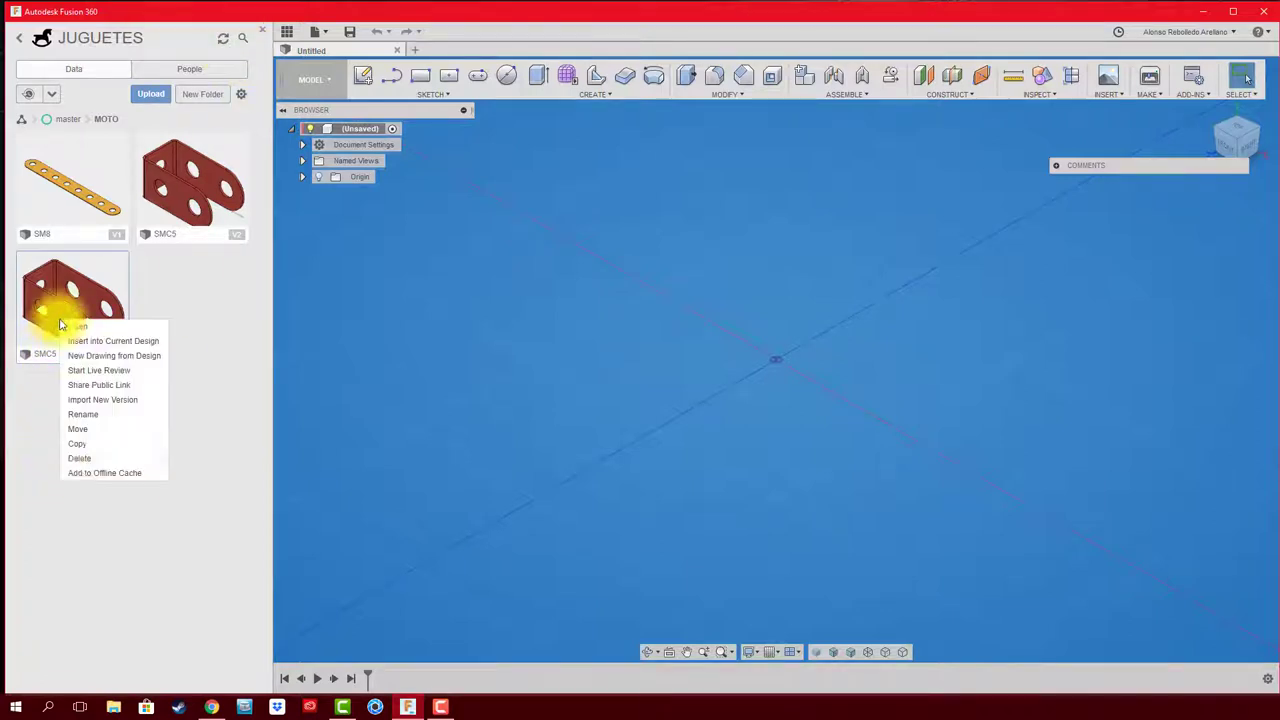
pyautogui.click(88, 424)
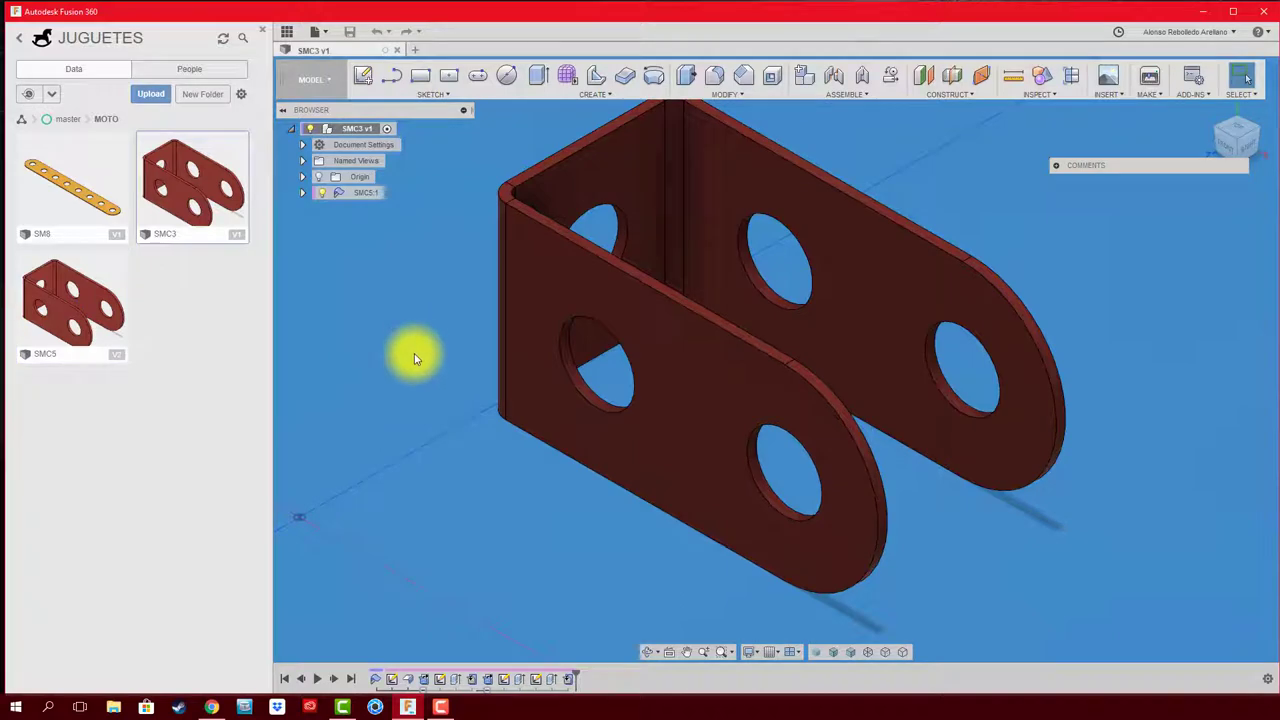
# Step: Apply the Plastic - Matte (Green) appearance to the SMC3 bracket
pyautogui.press('a')
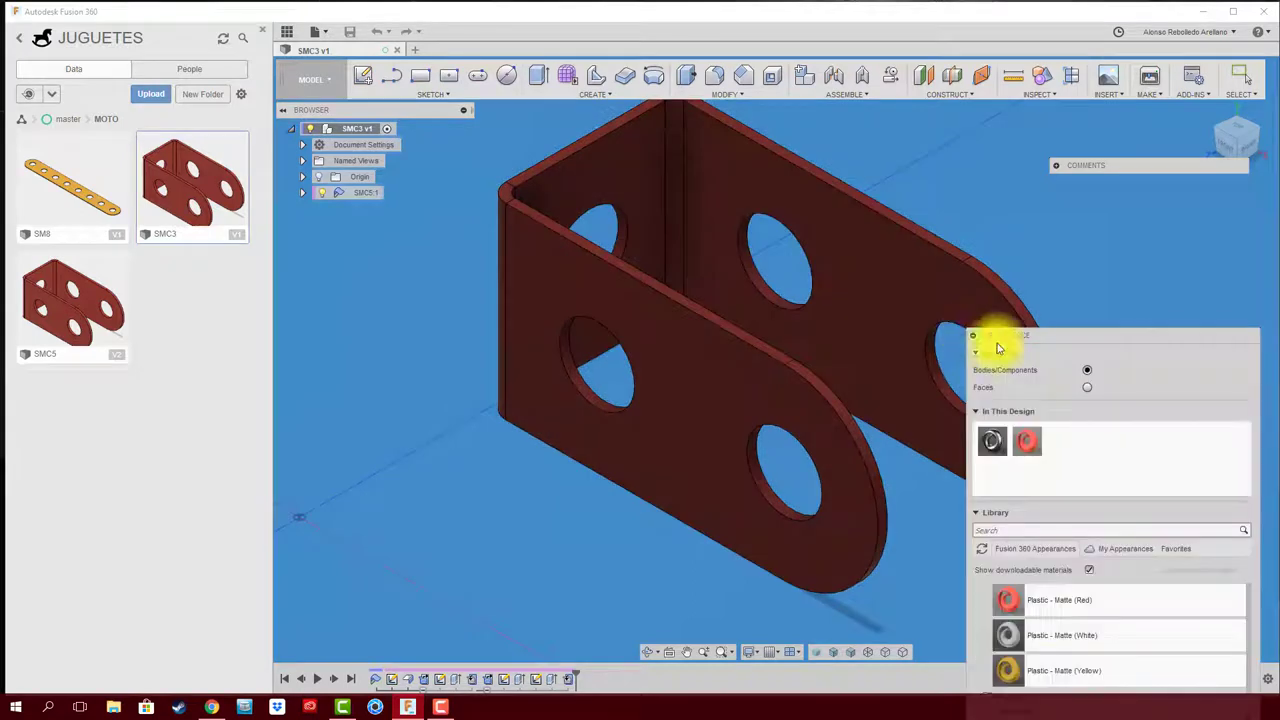
pyautogui.scroll(3, 1088, 608)
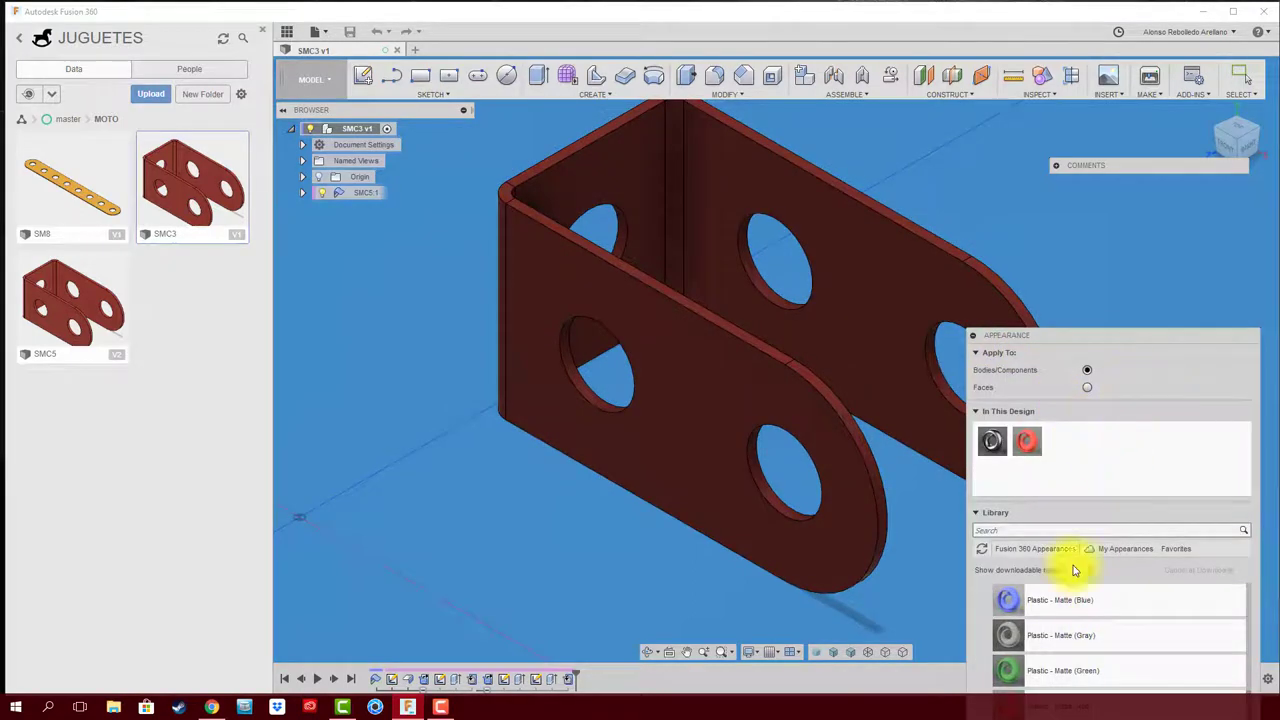
pyautogui.moveTo(1008, 670); pyautogui.dragTo(708, 462)
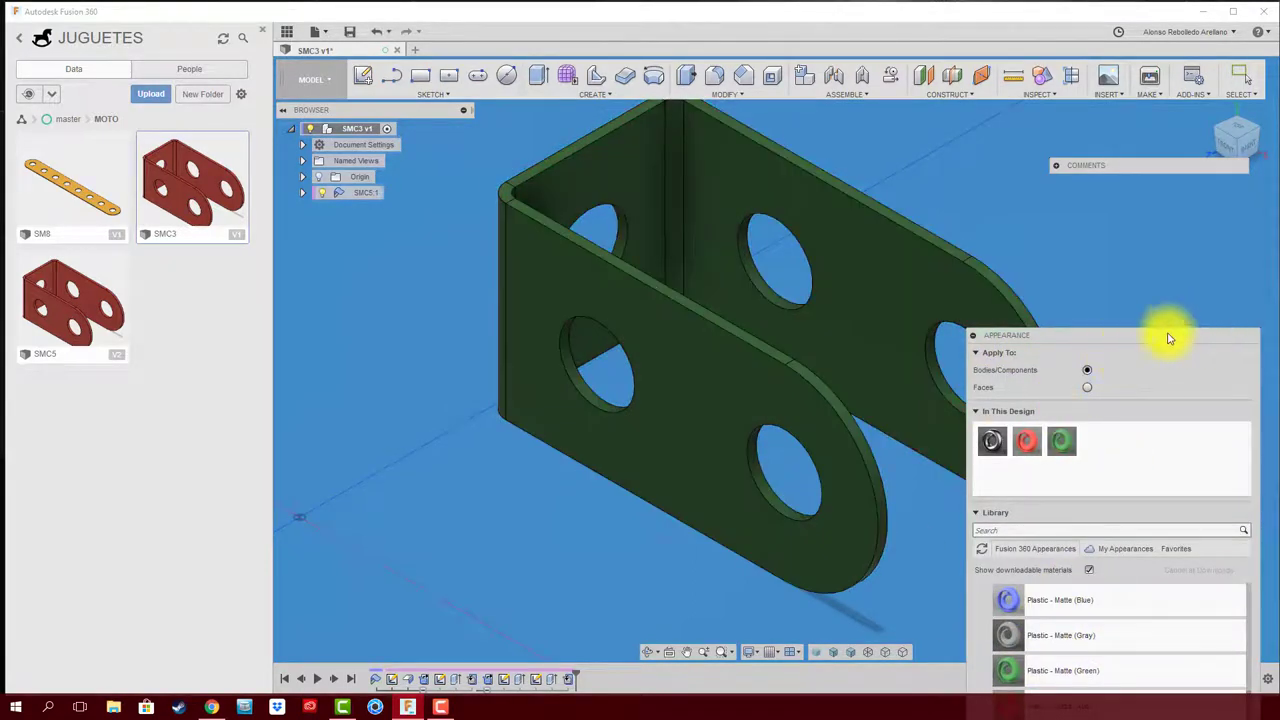
pyautogui.click(970, 339)
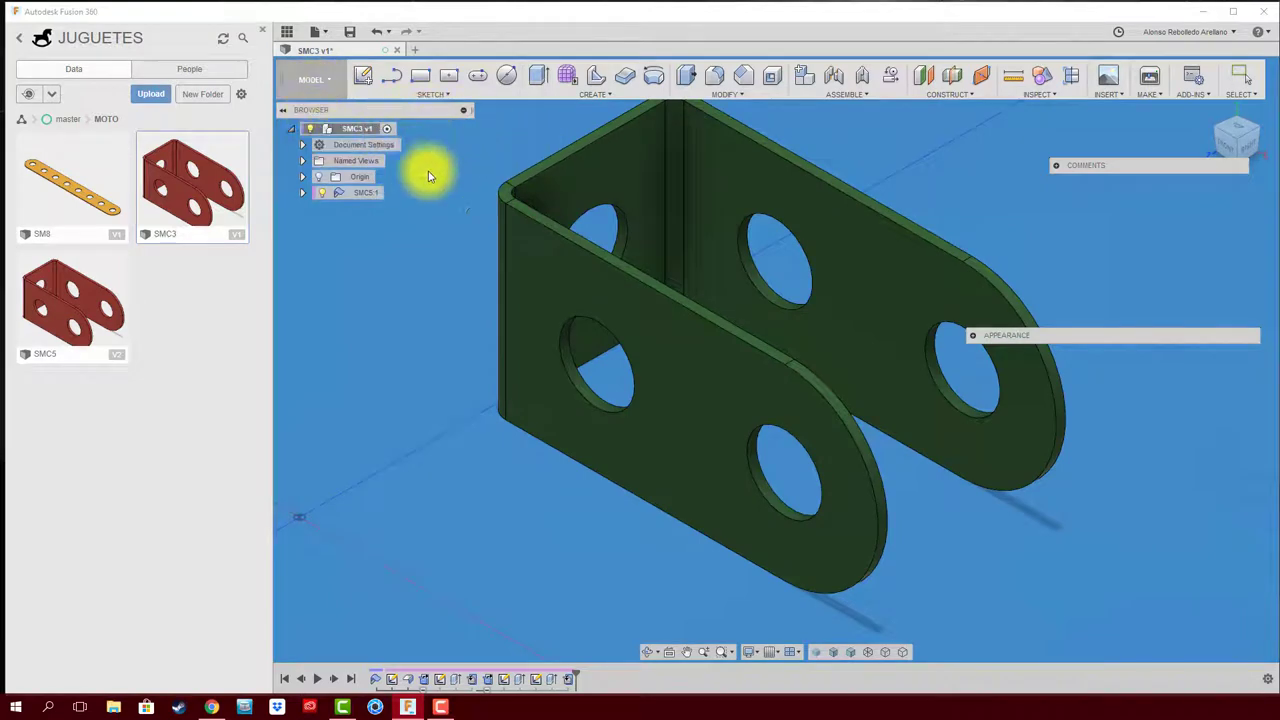
# Step: Switch to the SHEET METAL workspace and orbit the bracket slightly
pyautogui.click(312, 79)
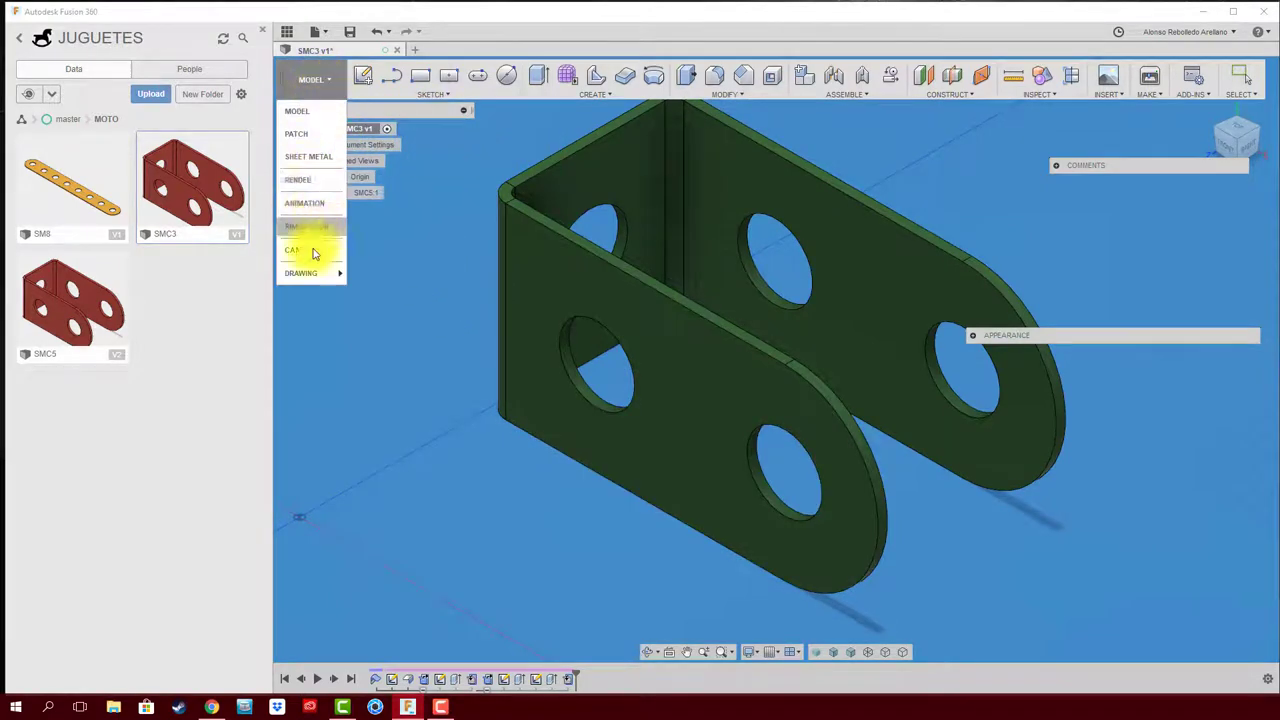
pyautogui.click(305, 158)
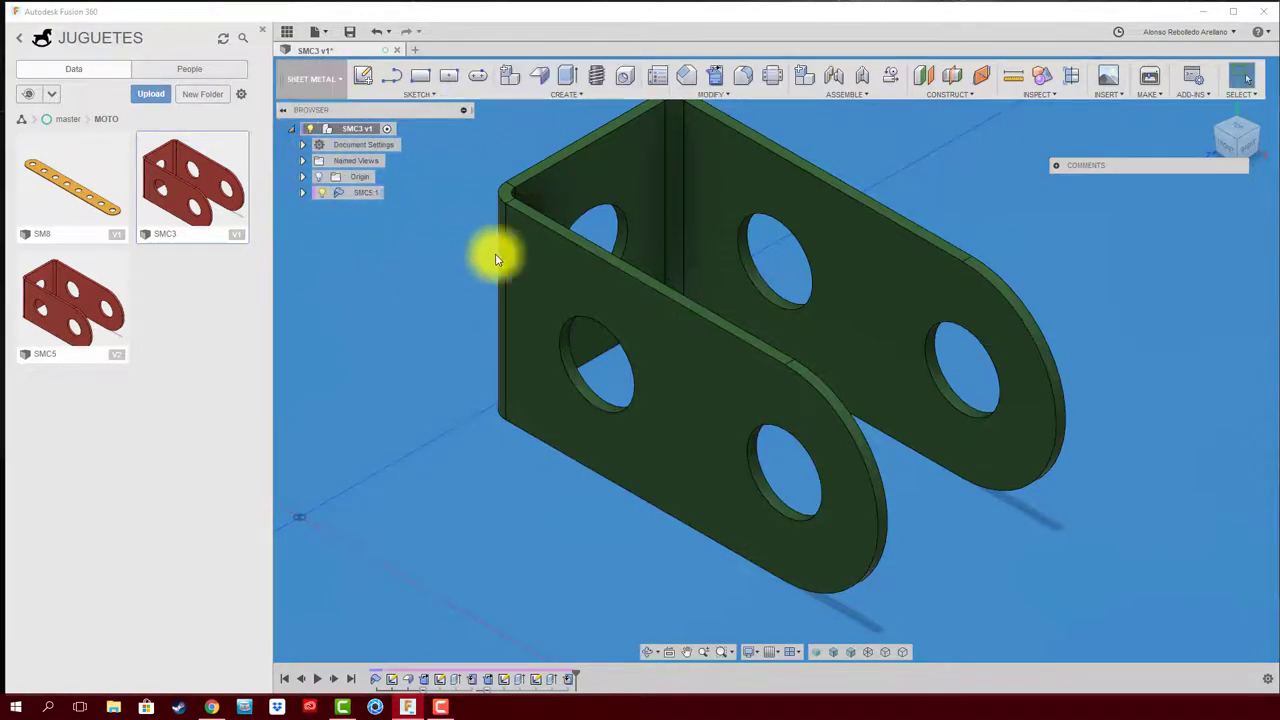
pyautogui.keyDown('shift'); pyautogui.moveTo(491, 257); pyautogui.dragTo(455, 292, button='middle'); pyautogui.keyUp('shift')
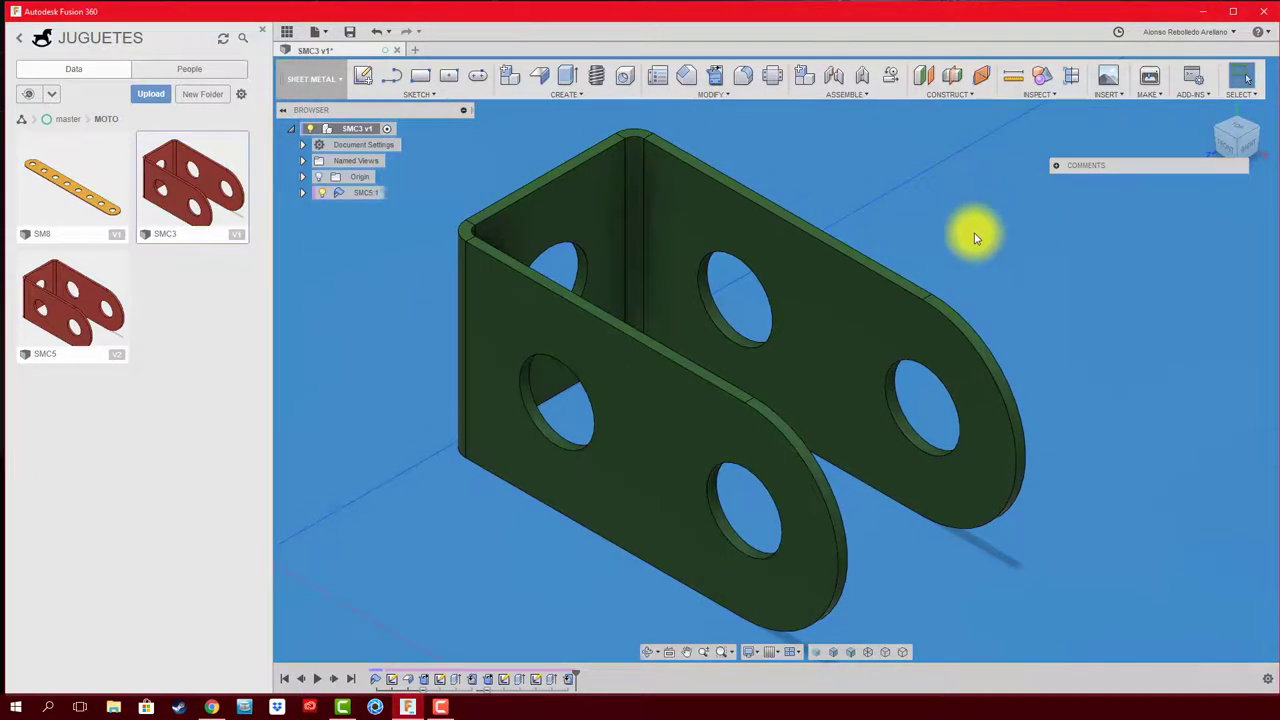
pyautogui.moveTo(974, 229); pyautogui.dragTo(971, 225, button='middle')
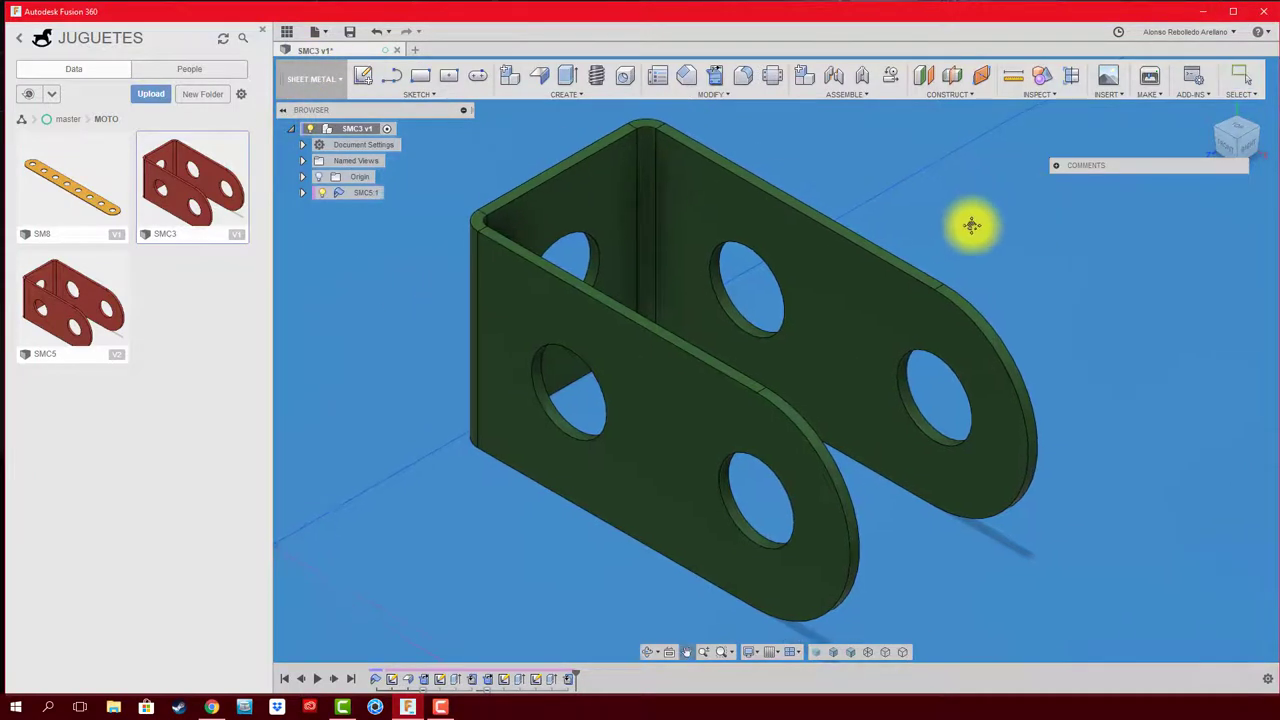
# Step: Save SMC3 as version 2 and hide the Data Panel
pyautogui.click(355, 35)
pyautogui.click(640, 346)
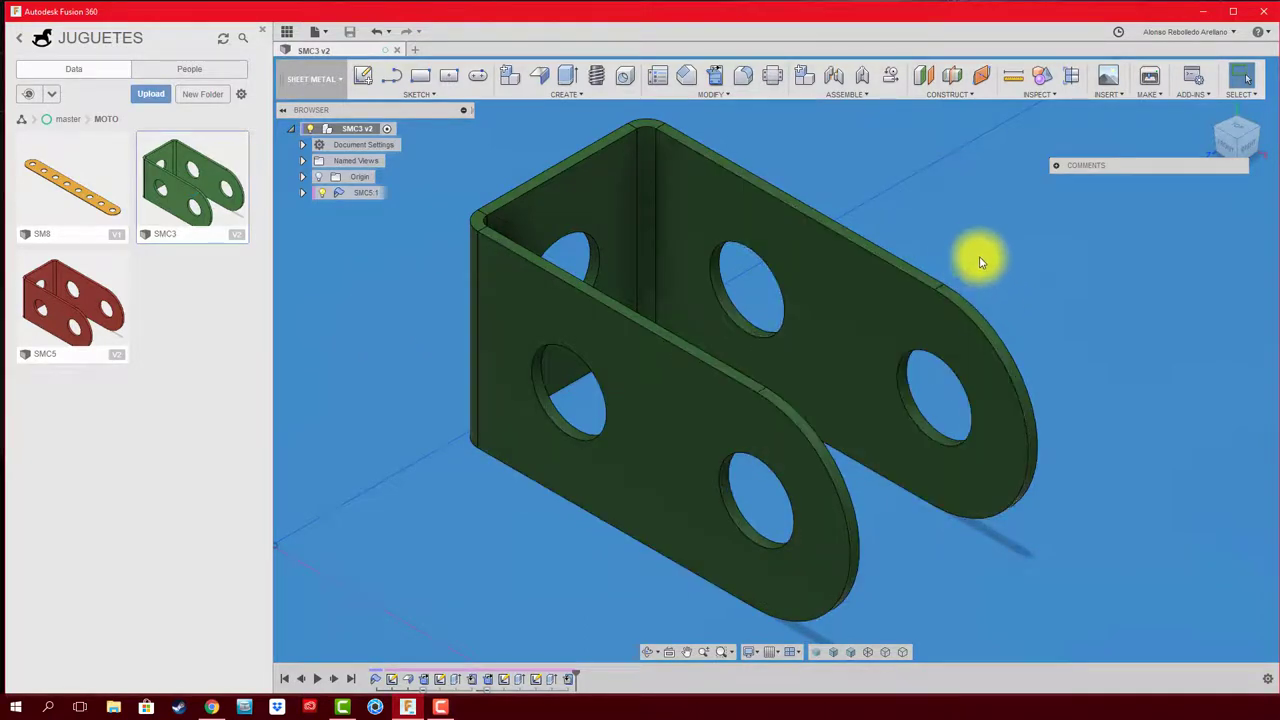
pyautogui.click(266, 35)
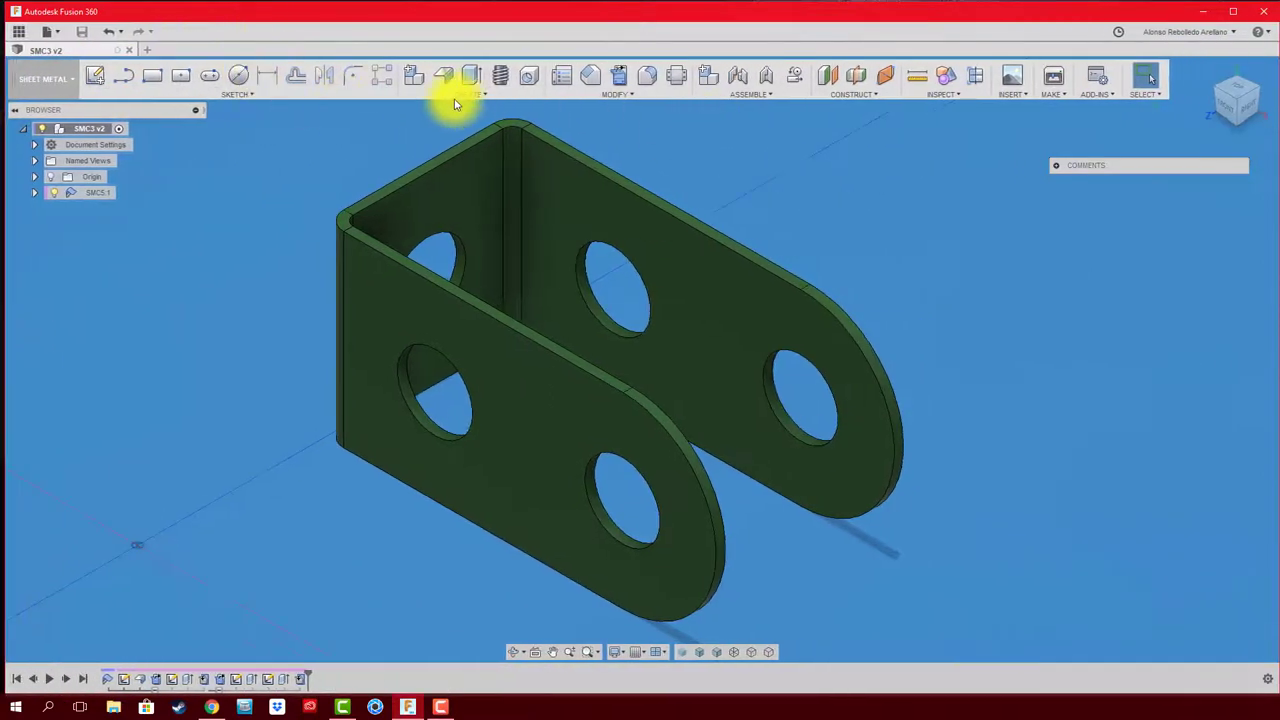
pyautogui.click(625, 94)
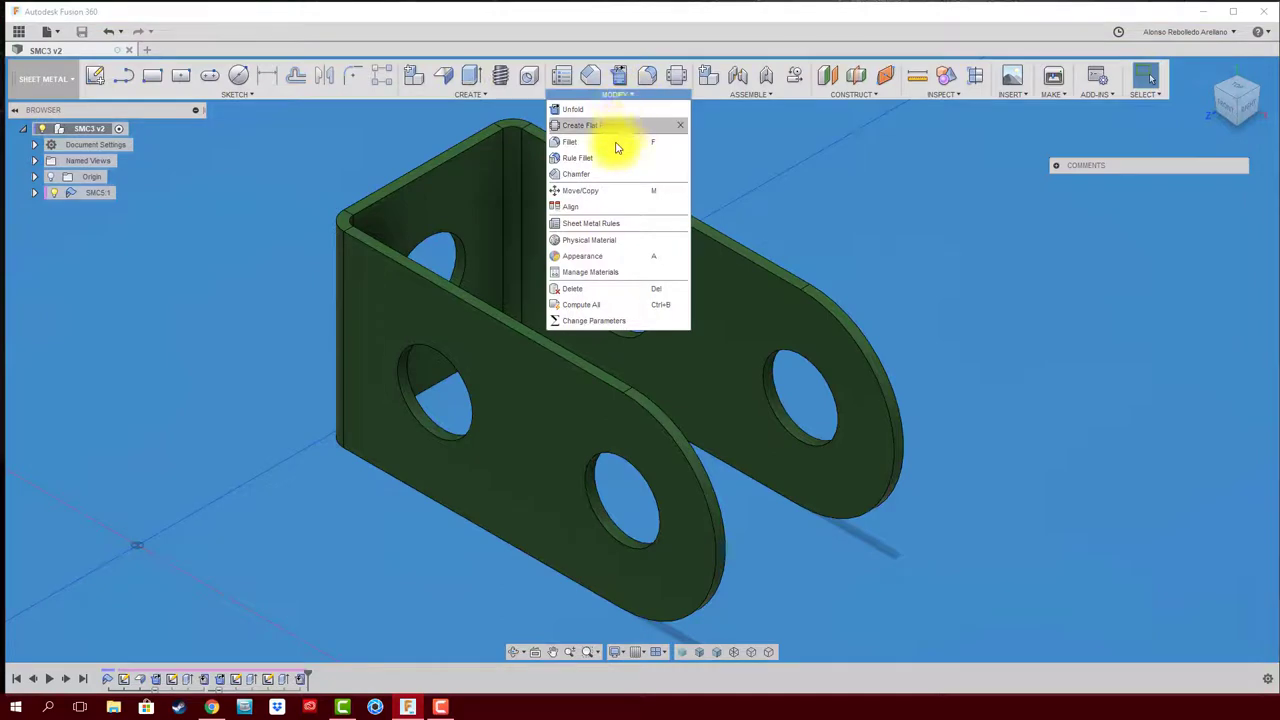
# Step: Unfold the bracket flat with Modify > Unfold, then begin a sketch on the strip's end face
pyautogui.click(588, 117)
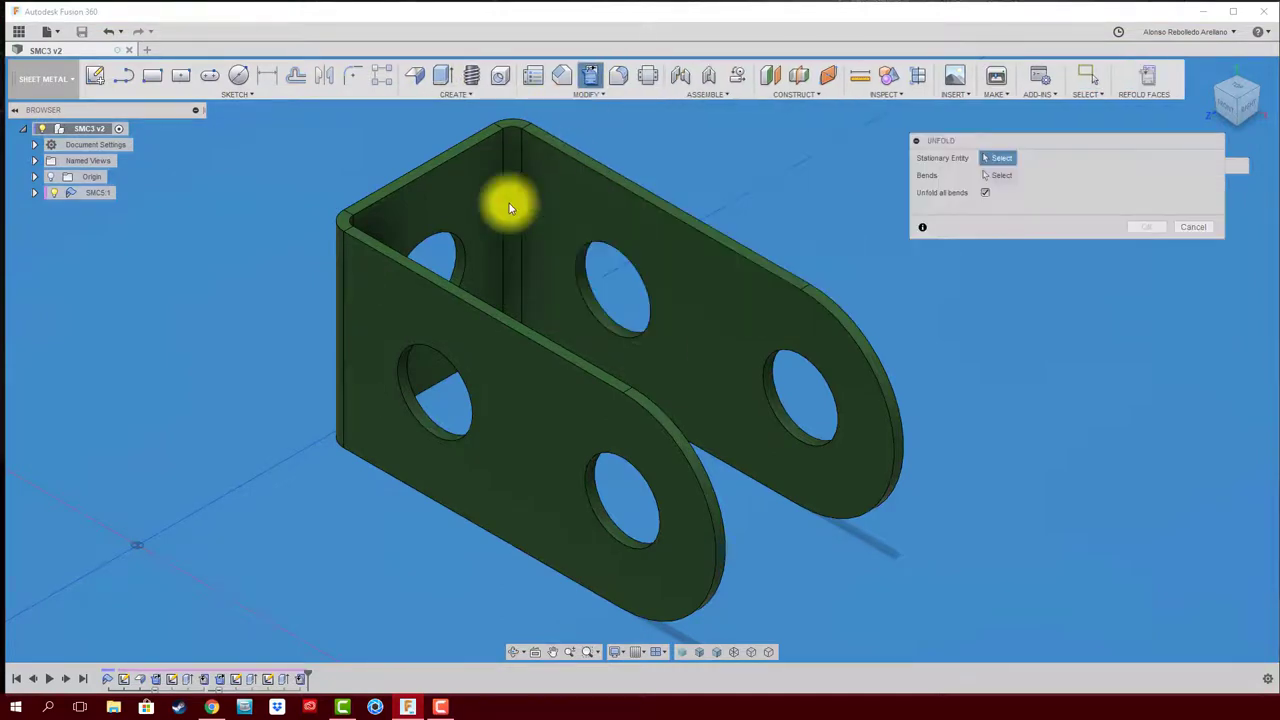
pyautogui.click(466, 206)
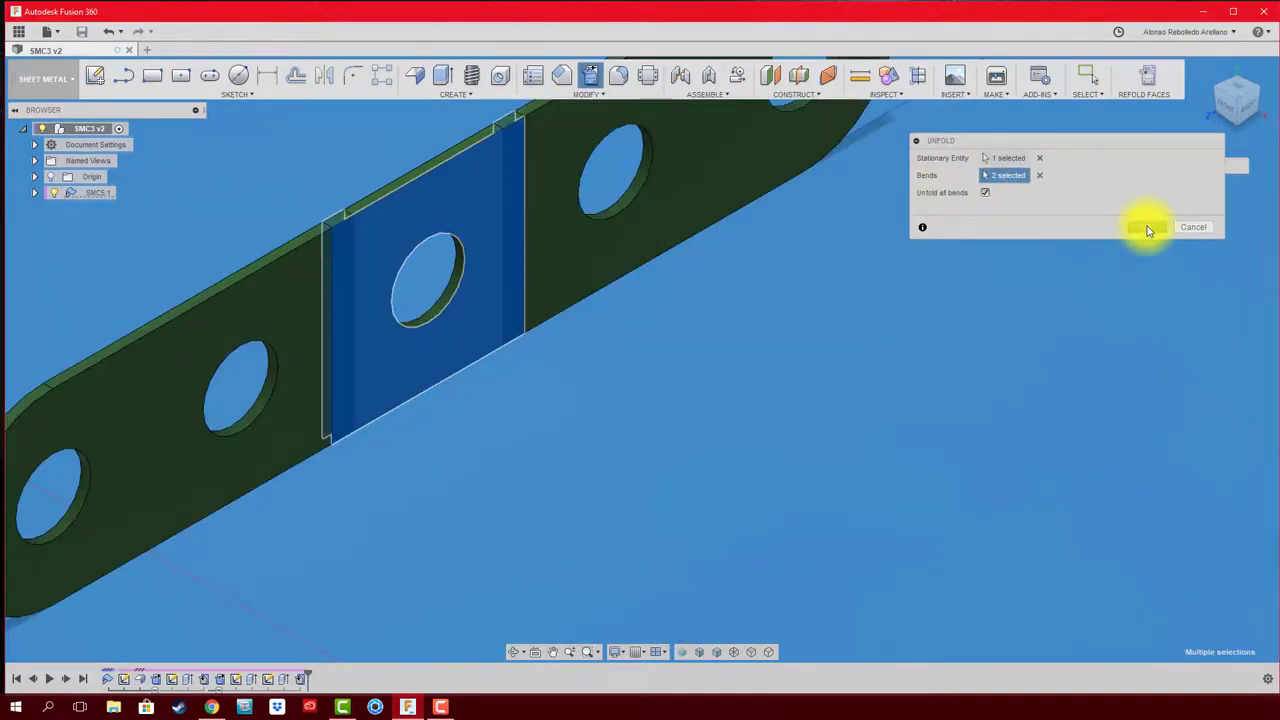
pyautogui.click(1146, 227)
pyautogui.moveTo(760, 383)
pyautogui.keyDown('shift'); pyautogui.mouseDown(button='middle')
pyautogui.moveTo(794, 349)
pyautogui.moveTo(634, 234)
pyautogui.mouseUp(button='middle'); pyautogui.keyUp('shift')
pyautogui.click(95, 75)
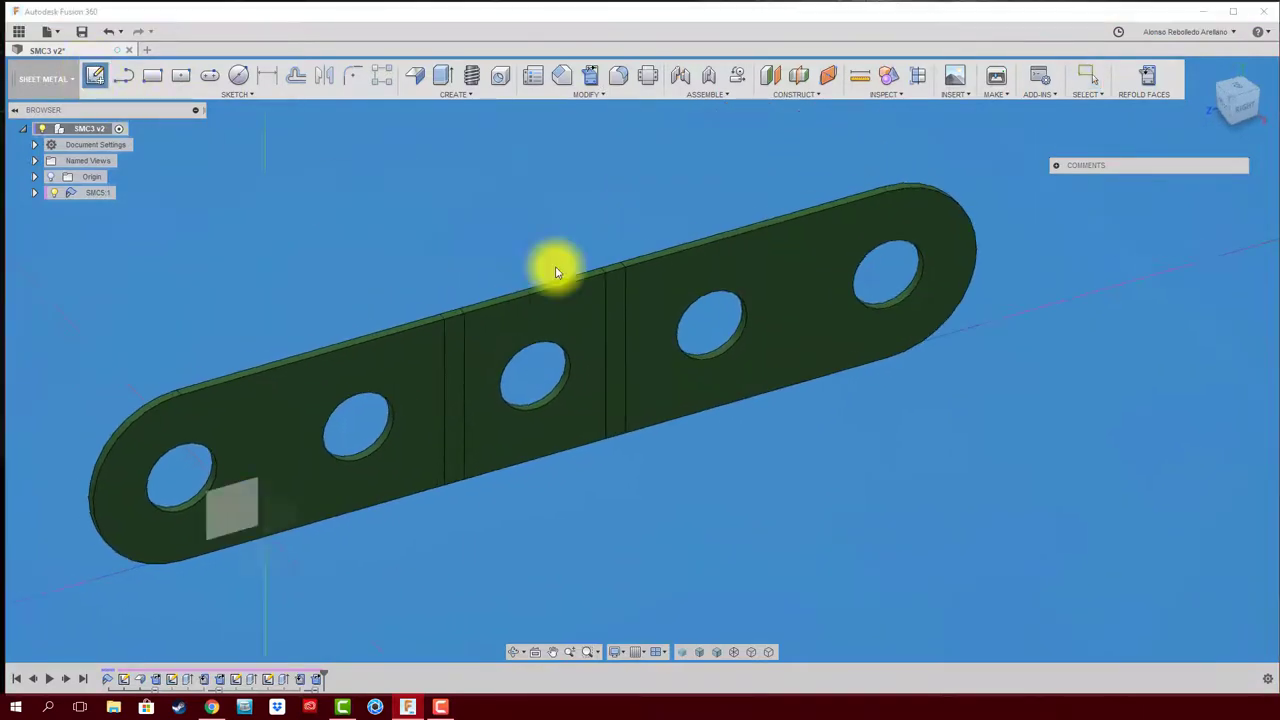
pyautogui.click(771, 333)
# Step: Sketch a center-diameter circle on the right-end hole and trim away its unwanted part
pyautogui.click(238, 77)
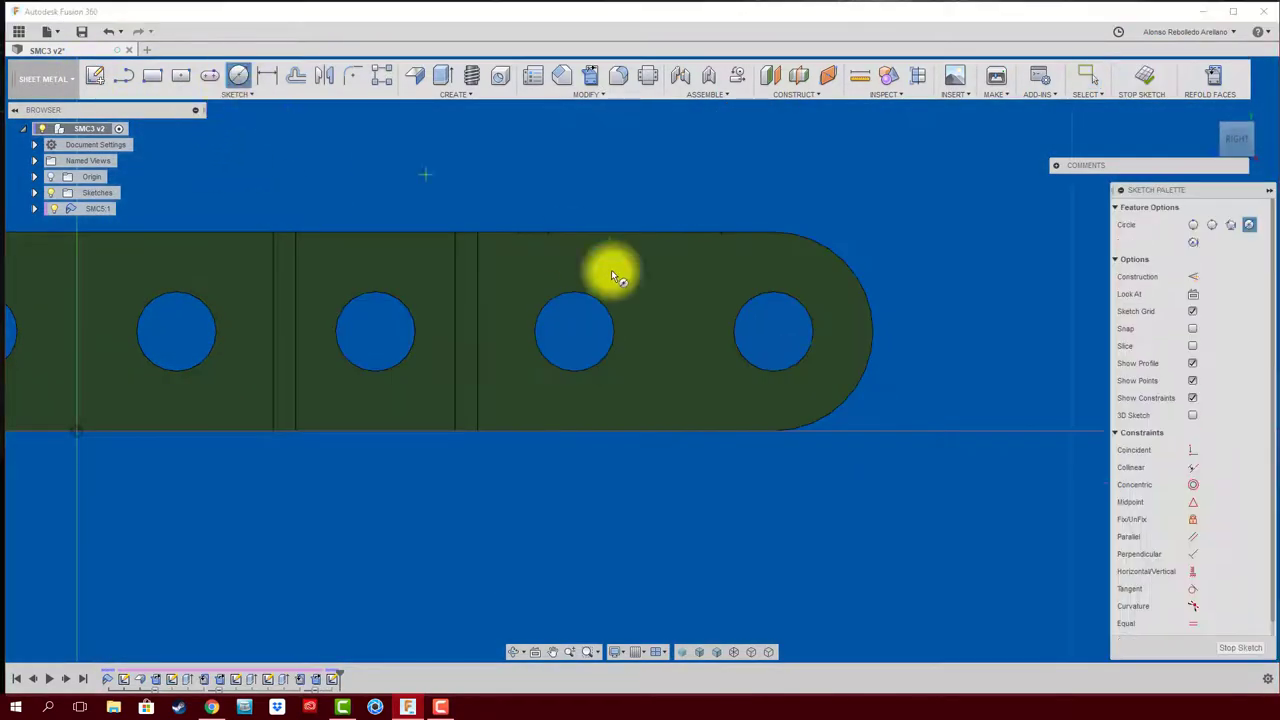
pyautogui.click(572, 332)
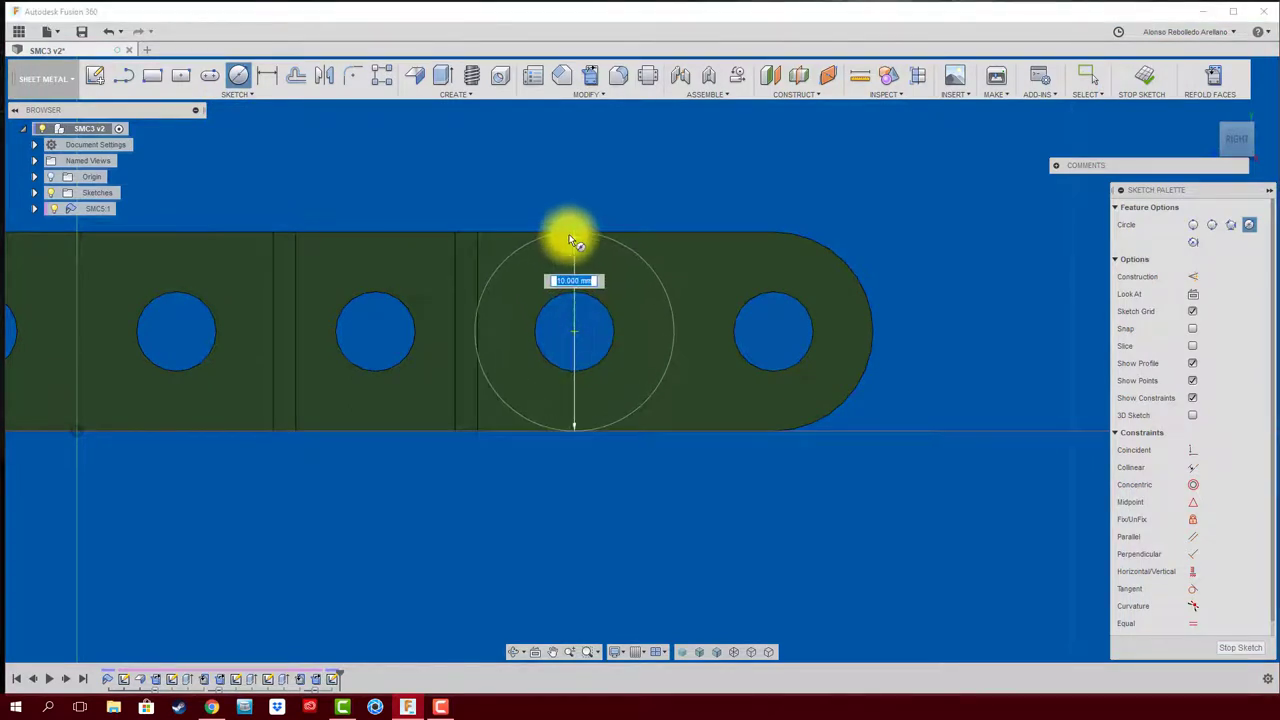
pyautogui.press('Escape')
pyautogui.scroll(-2, 700, 330)
pyautogui.press('c')
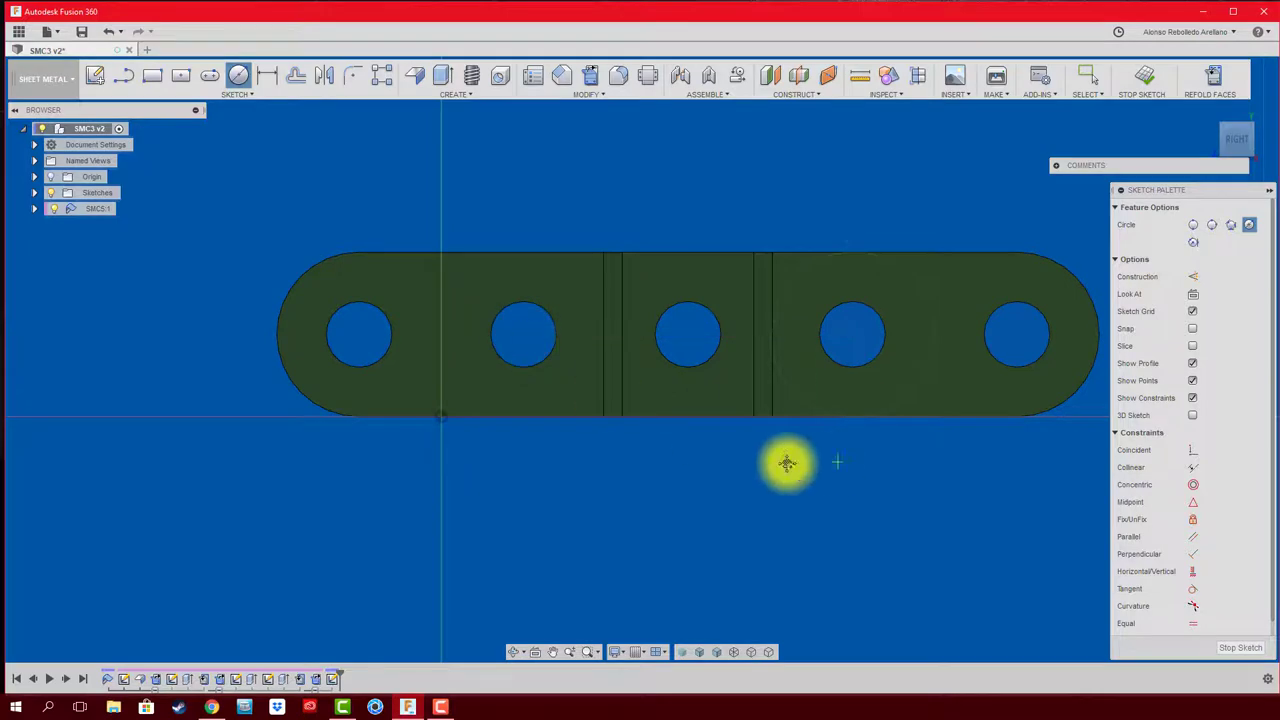
pyautogui.moveTo(786, 457); pyautogui.dragTo(709, 466, button='middle')
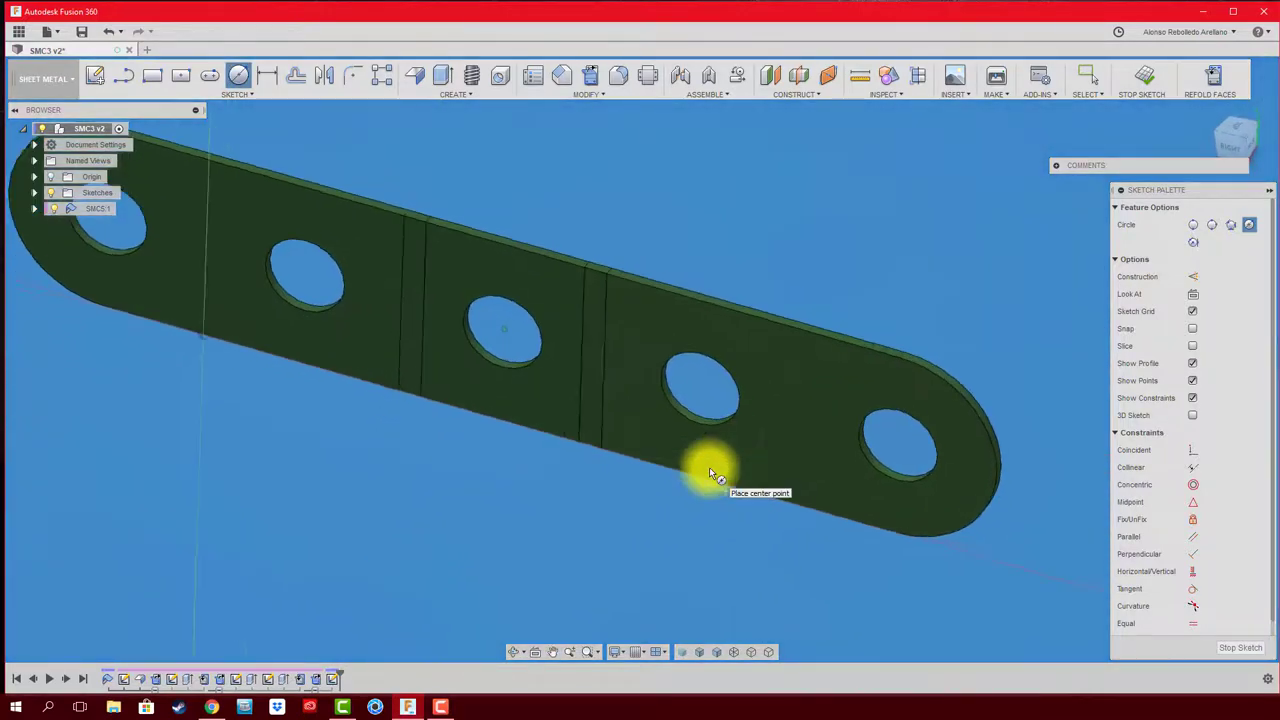
pyautogui.press('Escape')
pyautogui.click(634, 307)
pyautogui.press('Delete')
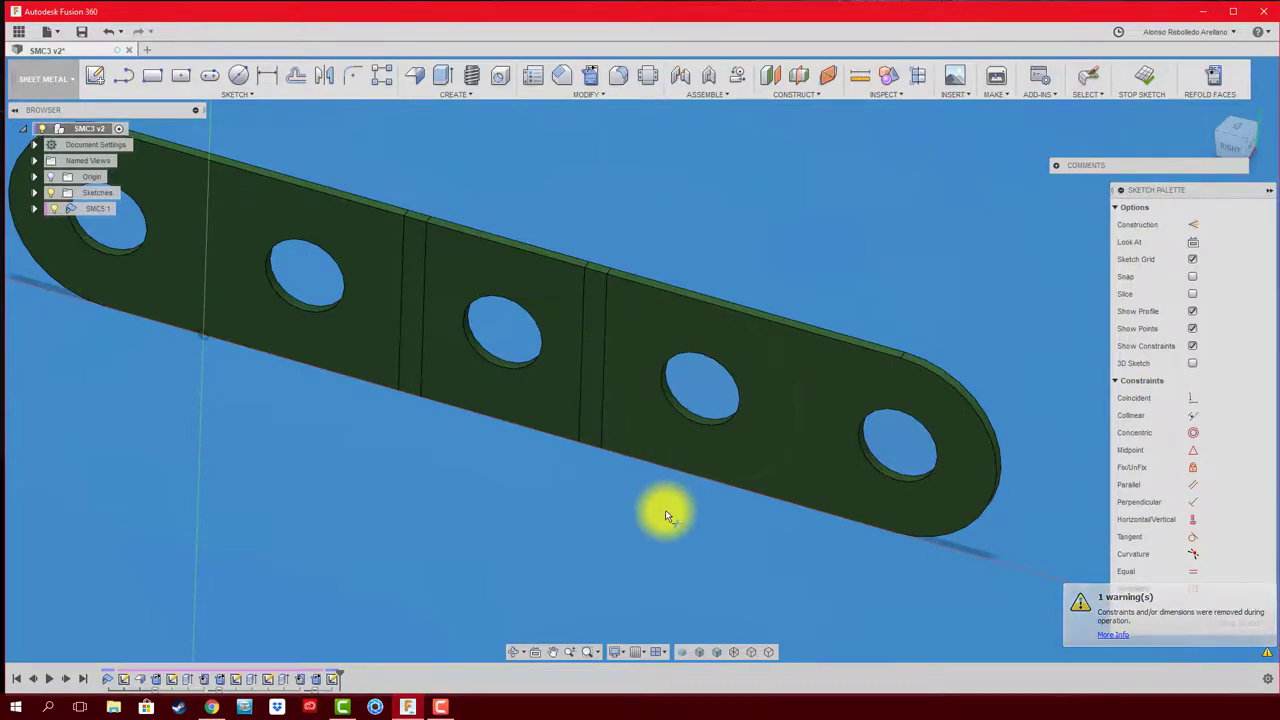
# Step: Extrude-cut the right end region and hole circle region to round off the strip
pyautogui.press('e')
pyautogui.click(845, 490)
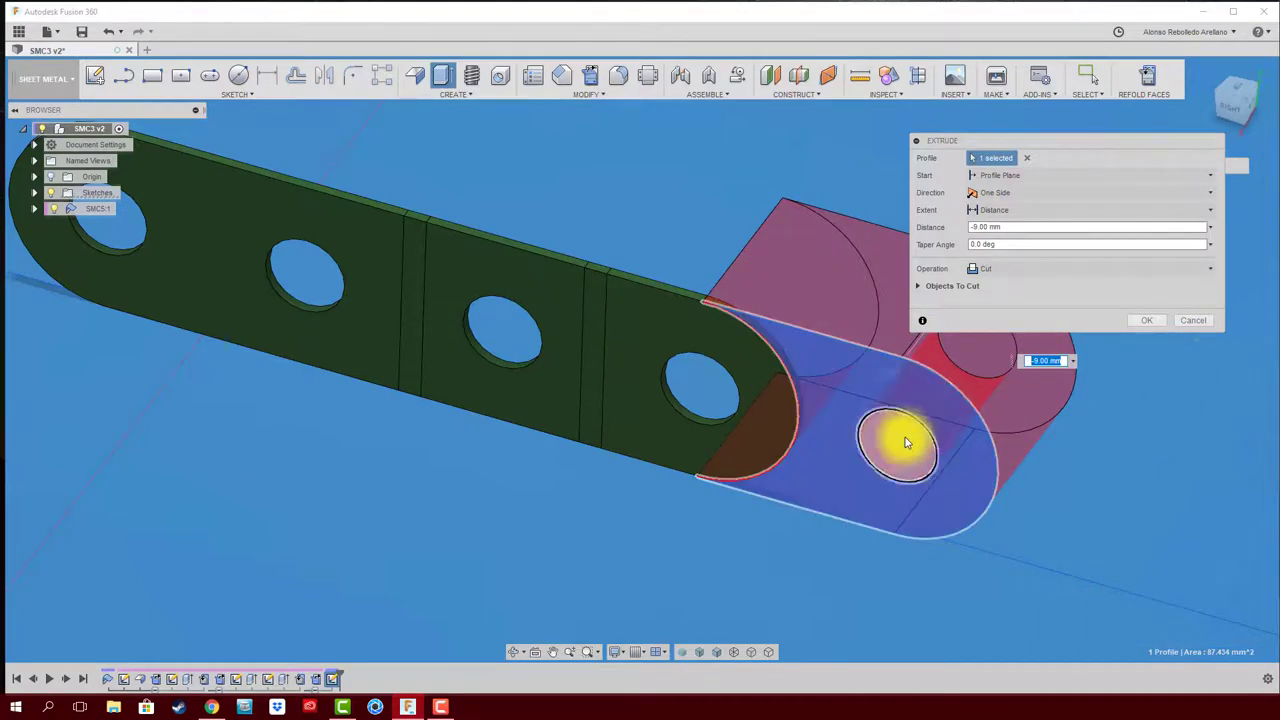
pyautogui.click(905, 440)
pyautogui.click(1147, 320)
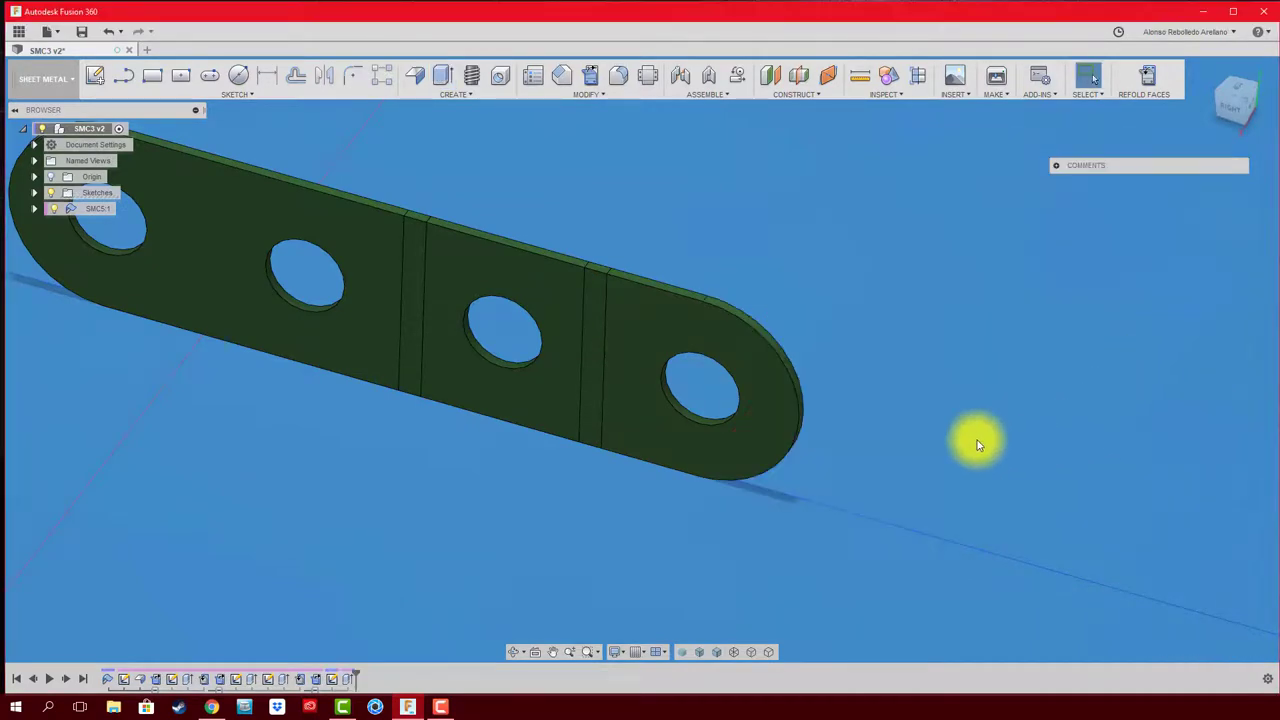
pyautogui.moveTo(980, 437)
pyautogui.keyDown('shift'); pyautogui.mouseDown(button='middle')
pyautogui.moveTo(543, 400)
pyautogui.moveTo(177, 187)
pyautogui.mouseUp(button='middle'); pyautogui.keyUp('shift')
# Step: Sketch a circle on the middle hole of the strip's face and trim its arcs
pyautogui.click(95, 75)
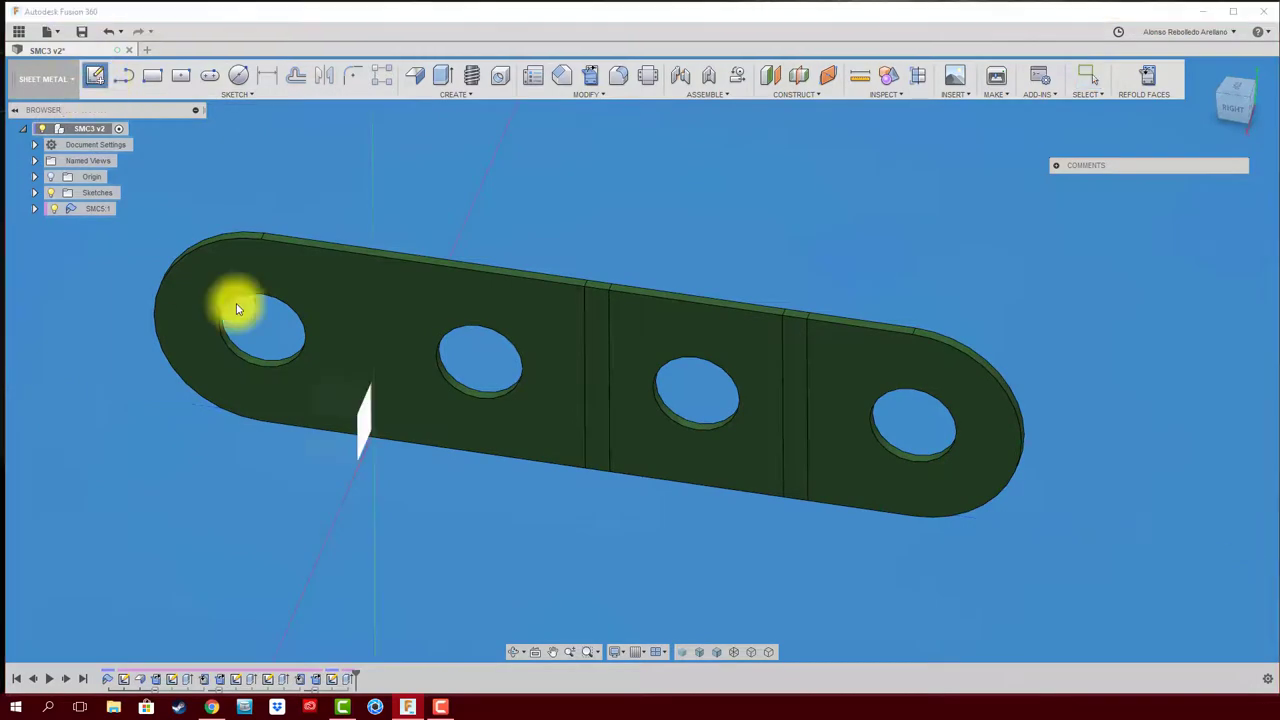
pyautogui.click(342, 327)
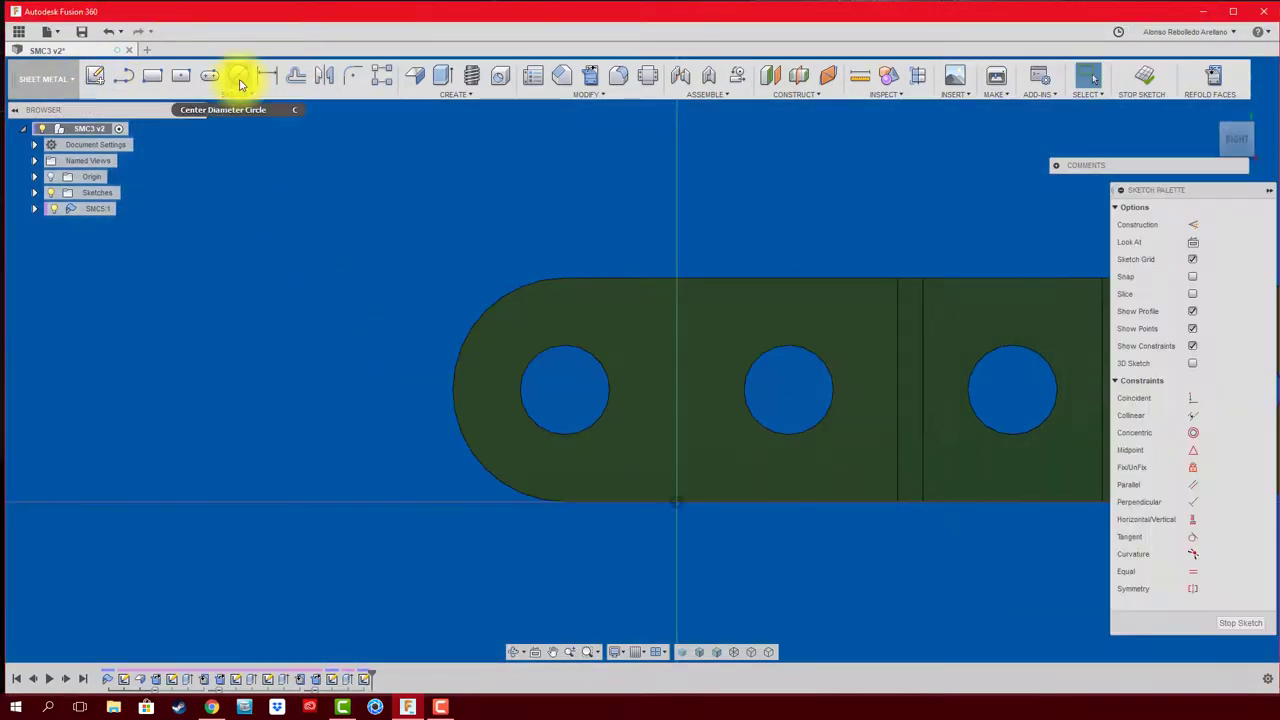
pyautogui.click(238, 75)
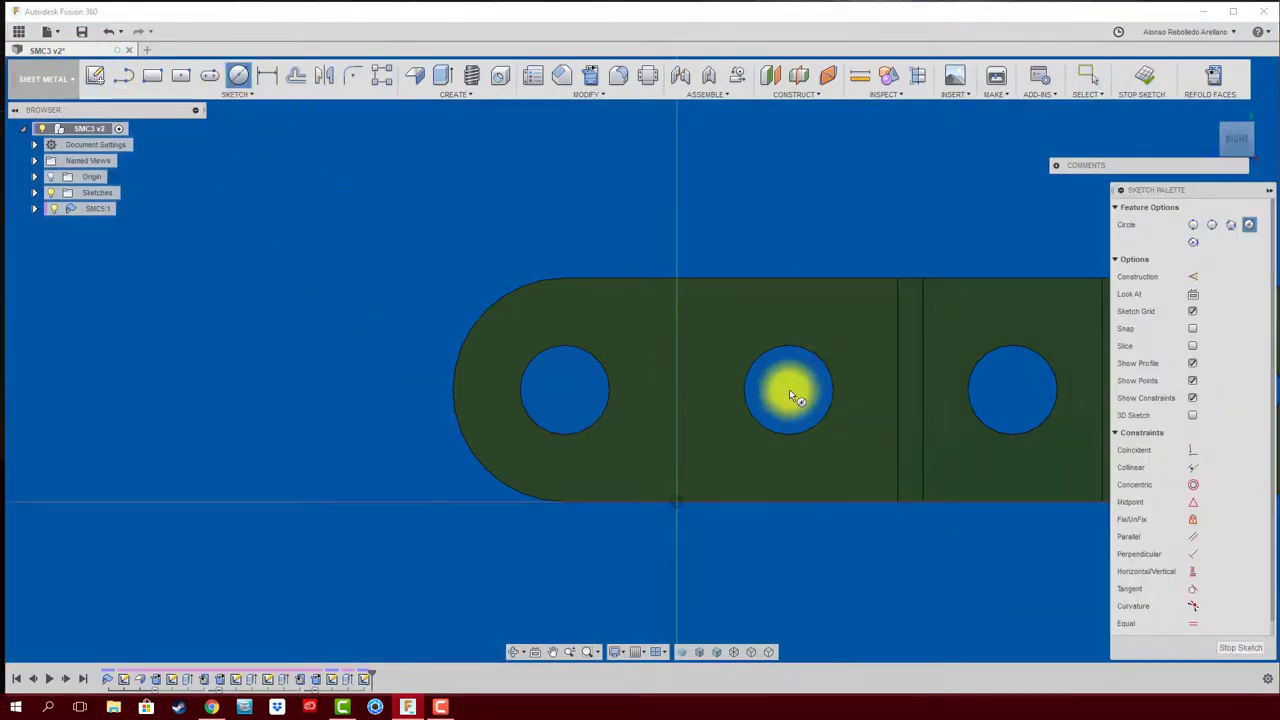
pyautogui.click(788, 390)
pyautogui.press('Escape')
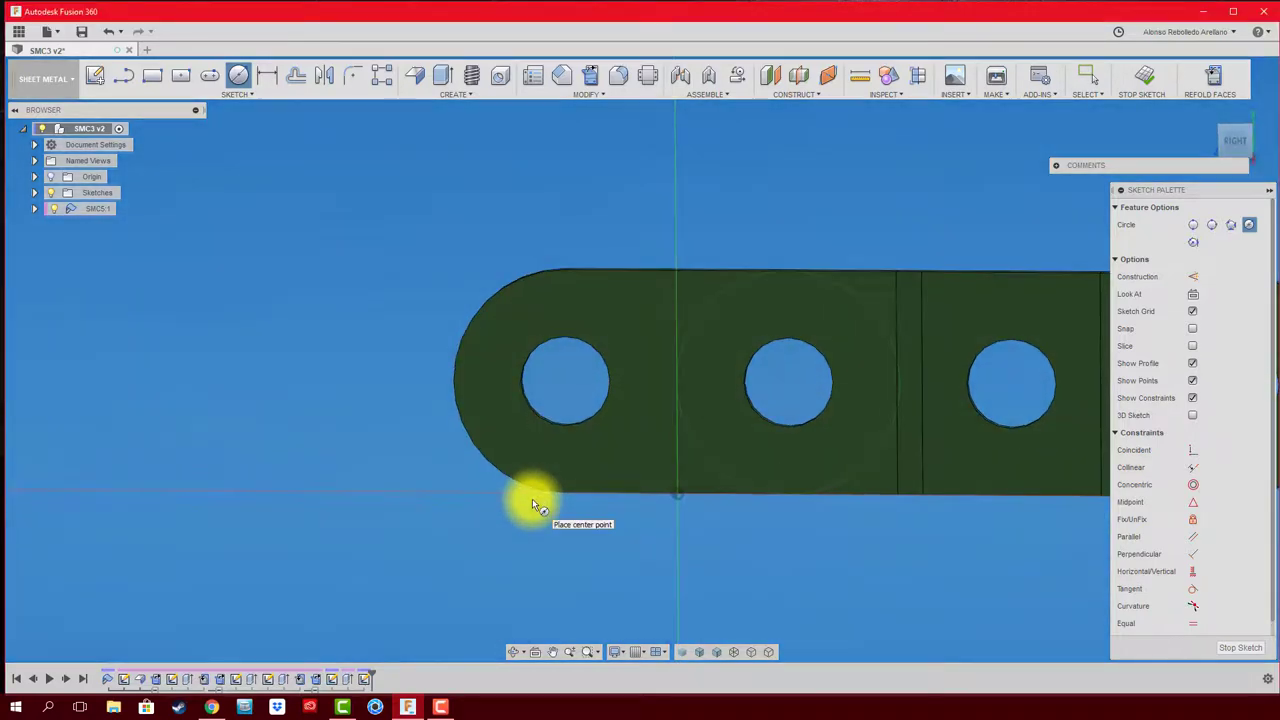
pyautogui.press('t')
pyautogui.click(871, 457)
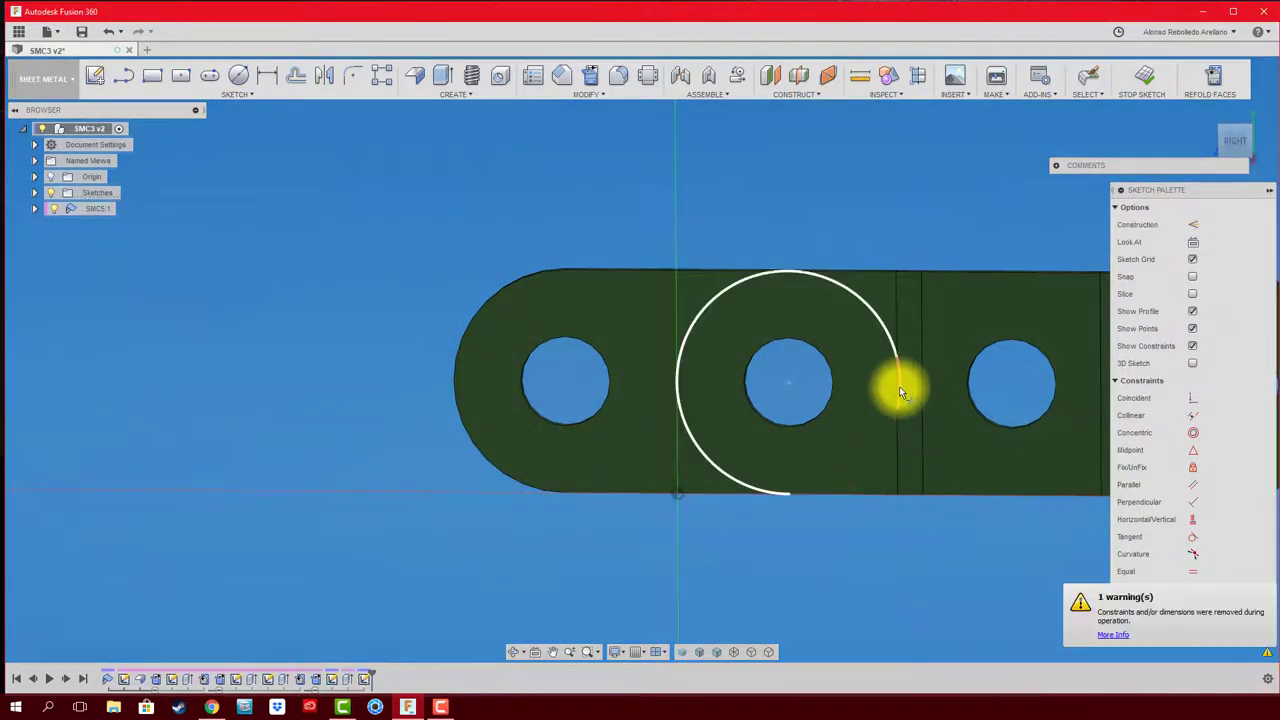
pyautogui.click(899, 386)
pyautogui.hotkey('ctrl', 'z')
pyautogui.click(890, 340)
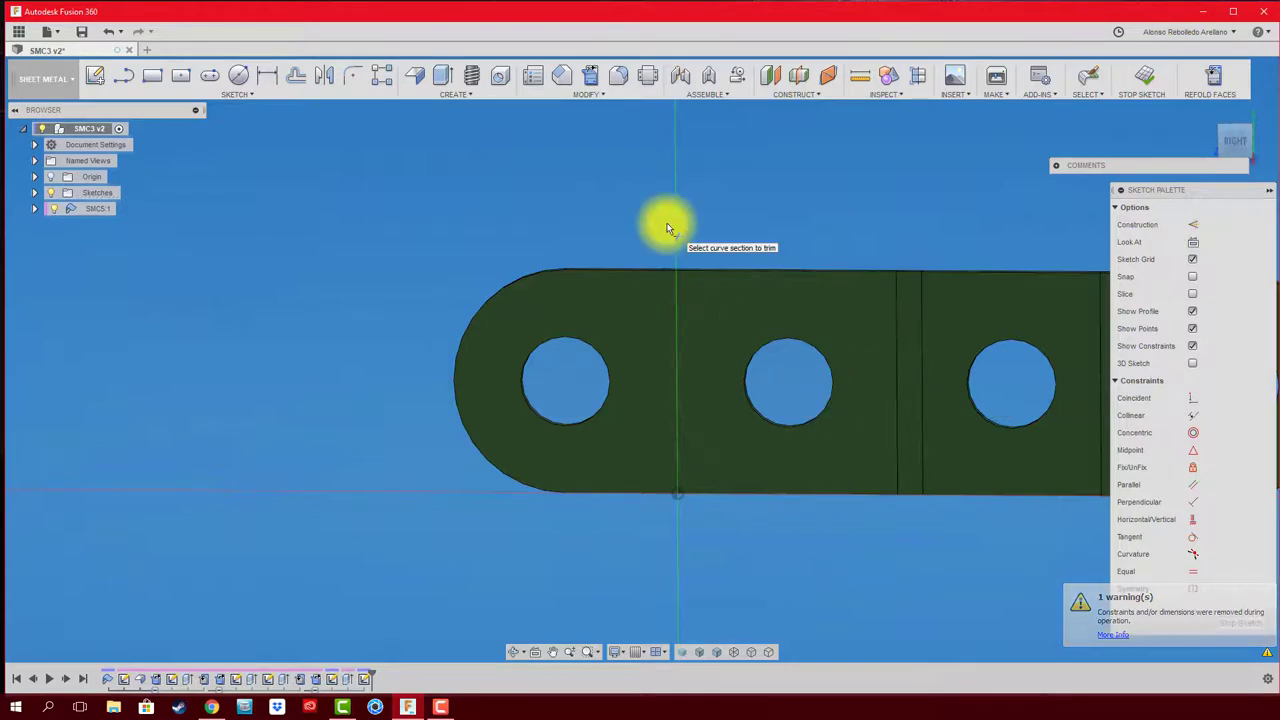
# Step: Extrude-cut both end profiles through the plate, leaving three holes
pyautogui.press('e')
pyautogui.click(640, 315)
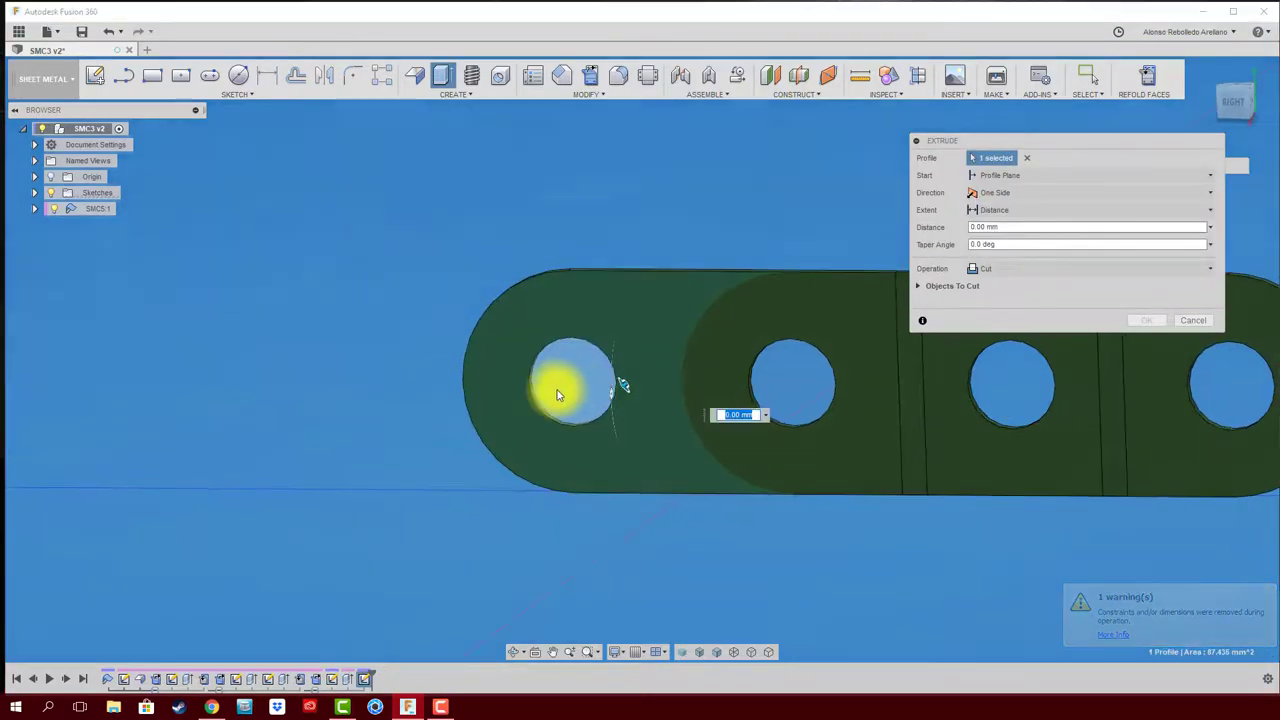
pyautogui.keyDown('shift'); pyautogui.moveTo(558, 395); pyautogui.dragTo(629, 357, button='middle'); pyautogui.keyUp('shift')
pyautogui.click(880, 308)
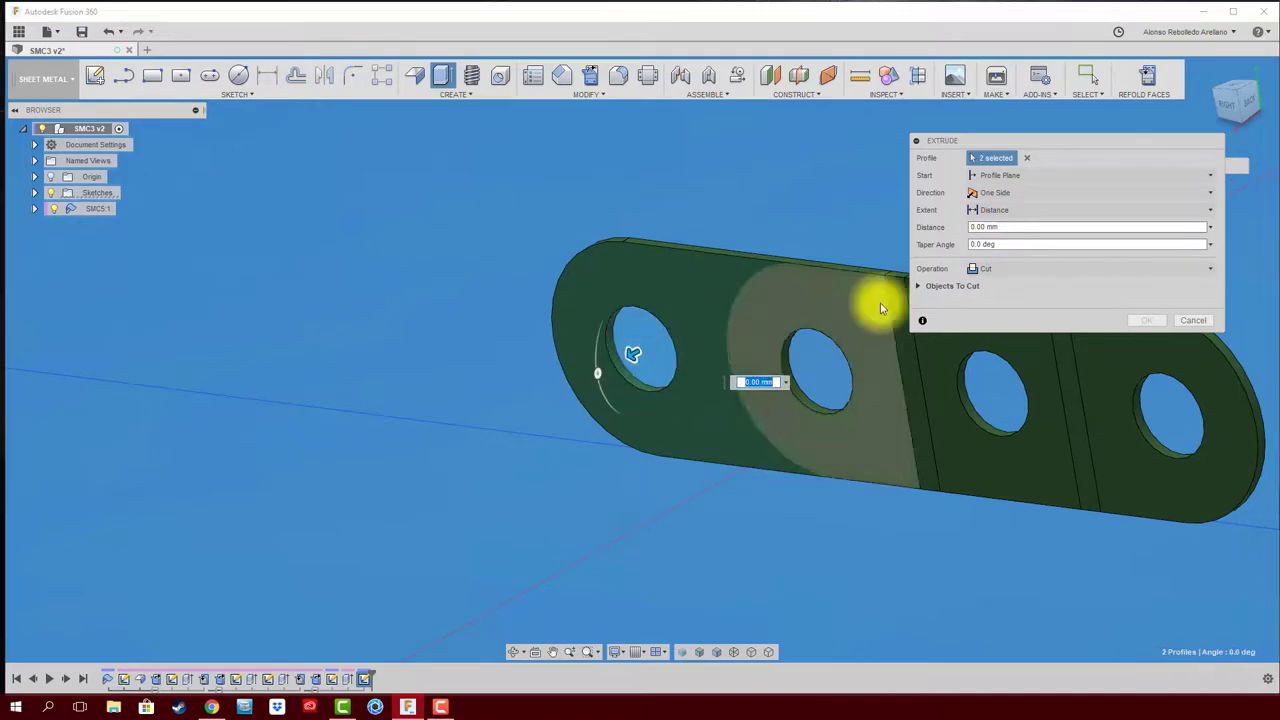
pyautogui.moveTo(629, 357)
pyautogui.mouseDown()
pyautogui.moveTo(506, 433)
pyautogui.moveTo(837, 297)
pyautogui.mouseUp()
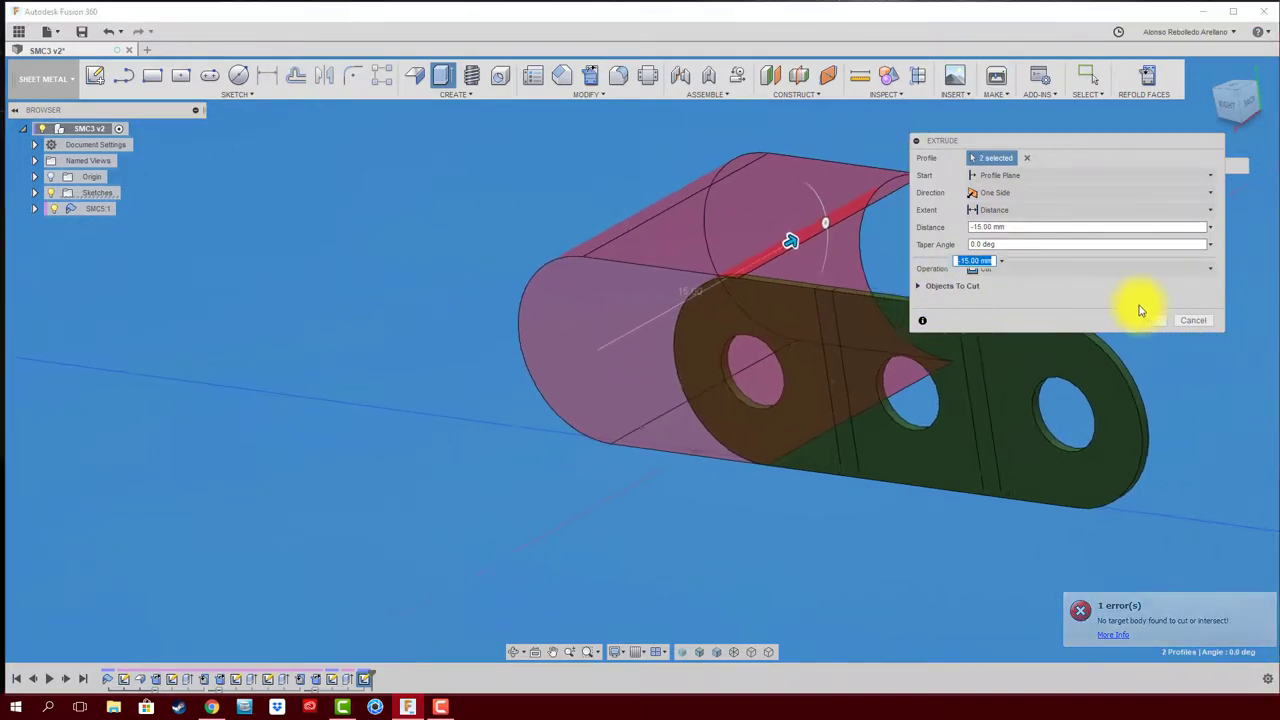
pyautogui.click(1148, 320)
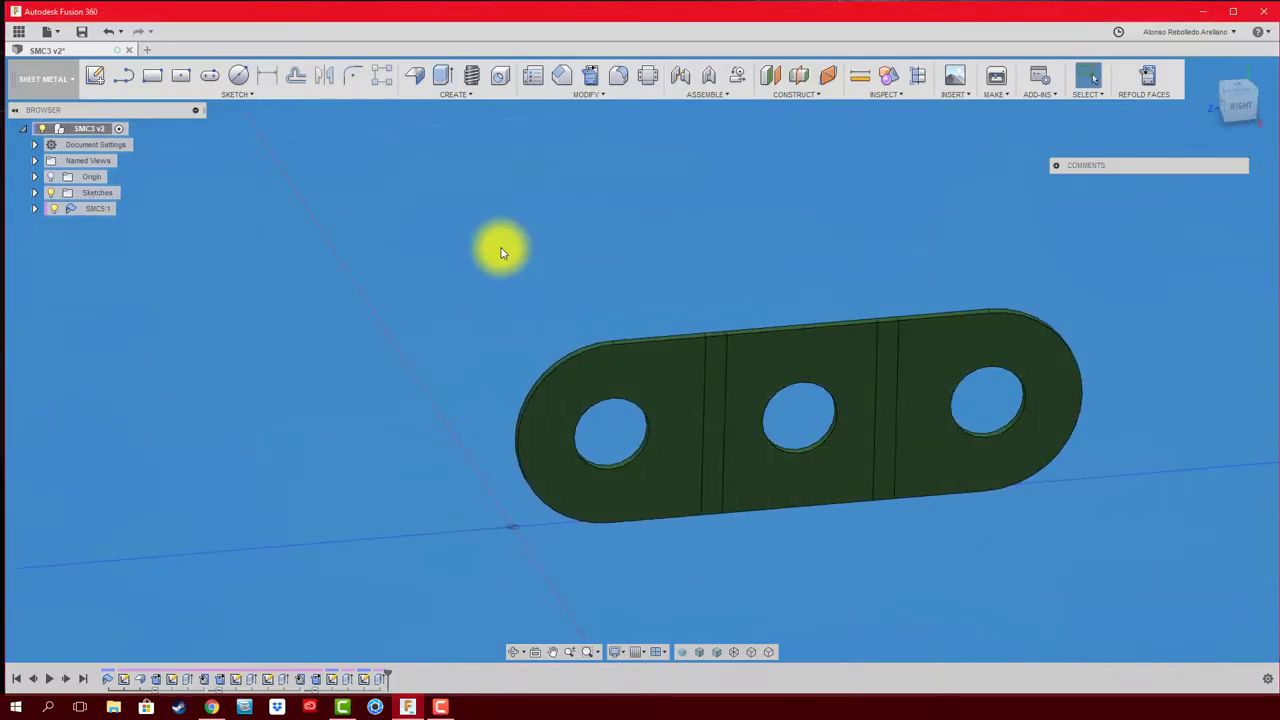
# Step: Refold the trimmed strip and save it with the default version description
pyautogui.click(1148, 80)
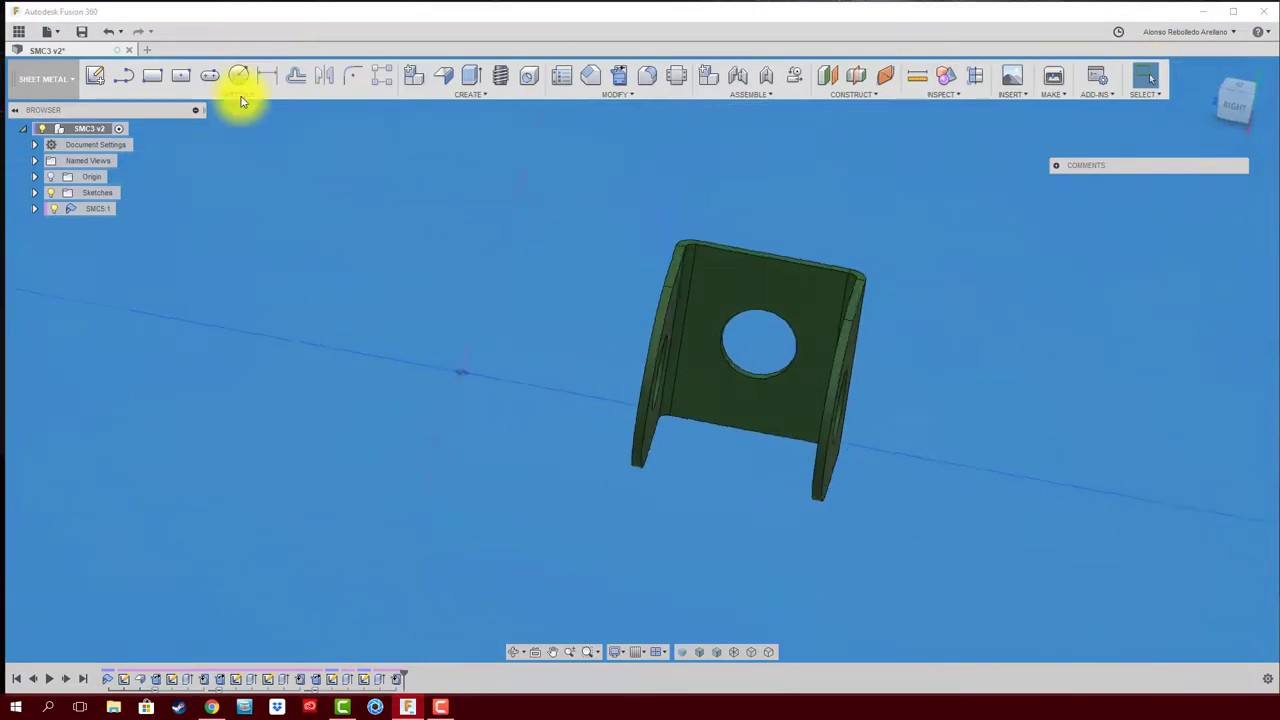
pyautogui.click(82, 31)
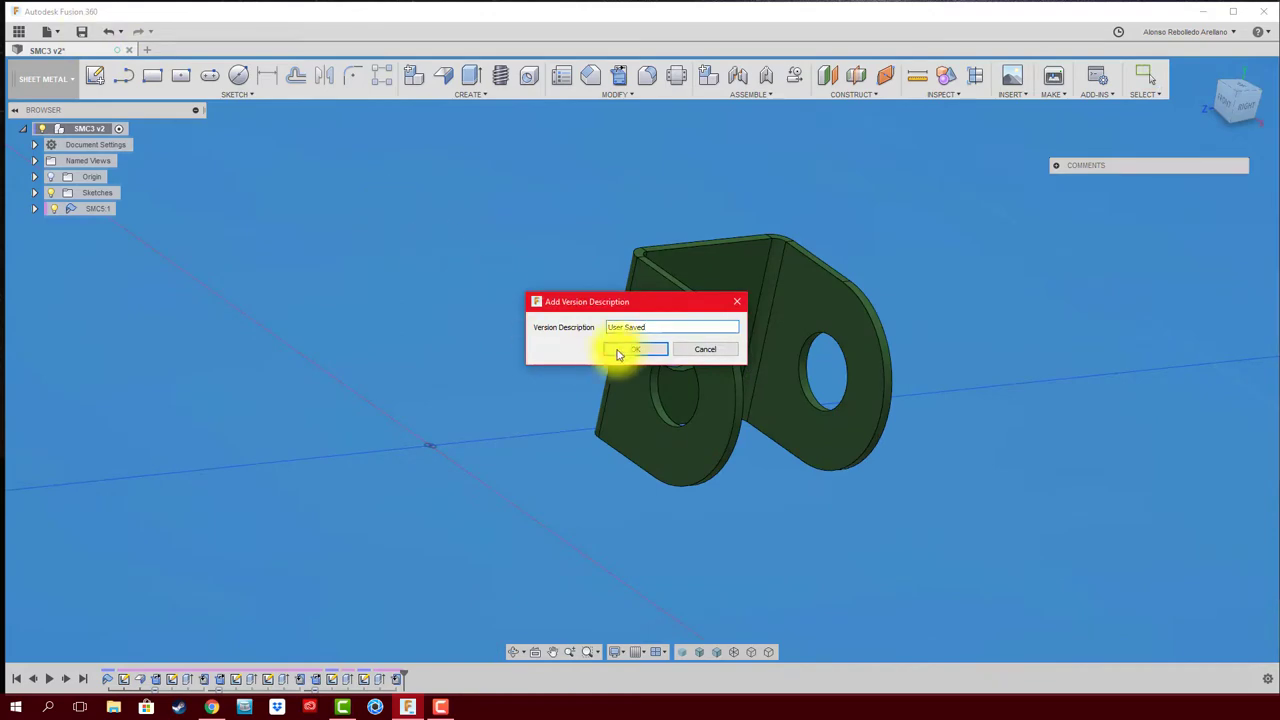
pyautogui.click(618, 351)
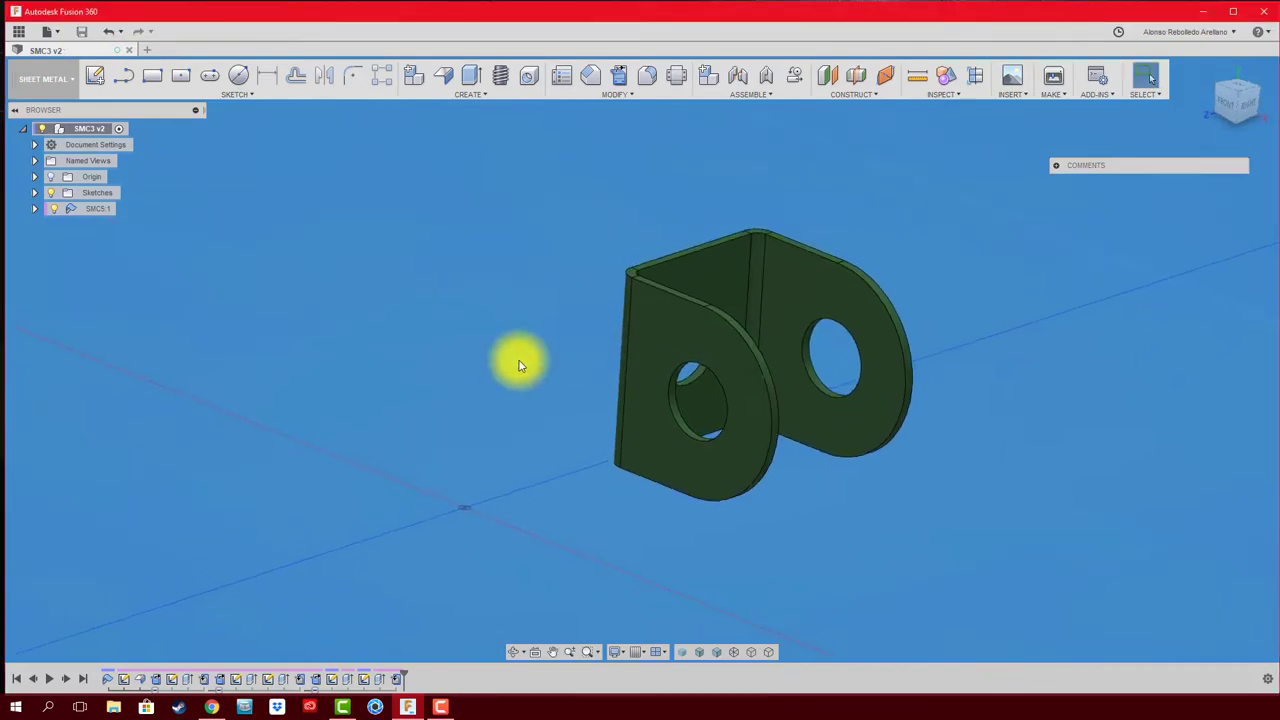
# Step: Show the Data Panel to see SMC3 at version 3 in MOTO
pyautogui.click(22, 37)
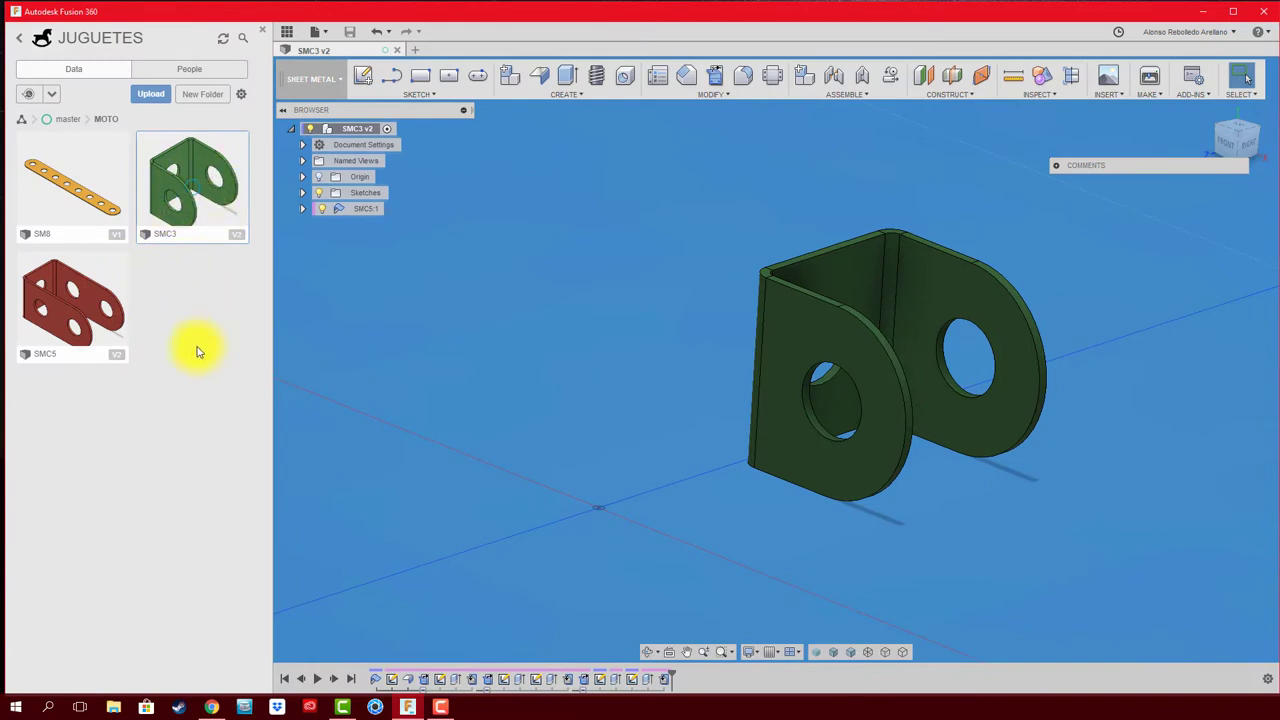